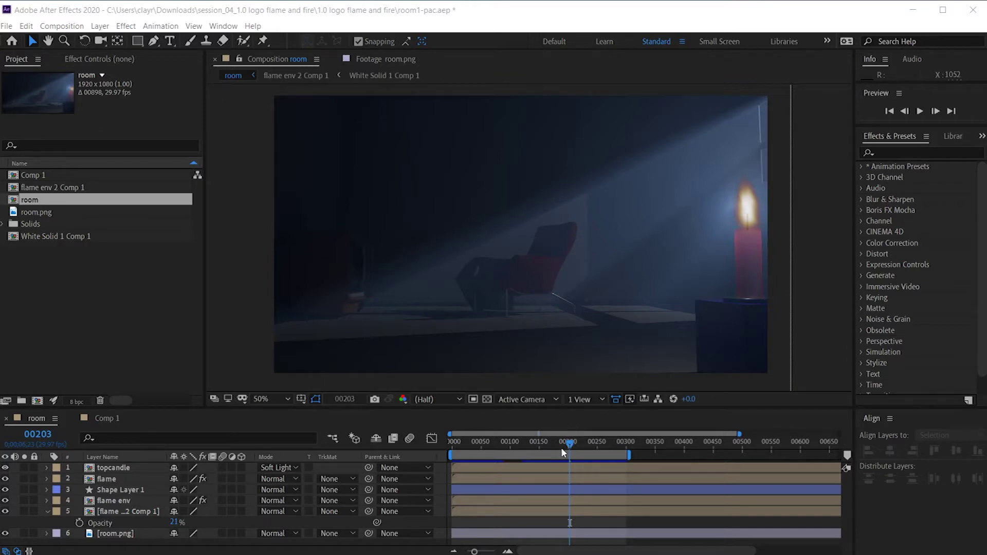
- Create a 1920x1080 composition named pacman and draw a yellow circle with the Ellipse Tool
{"action": "left_click", "coordinate": [62, 25]}
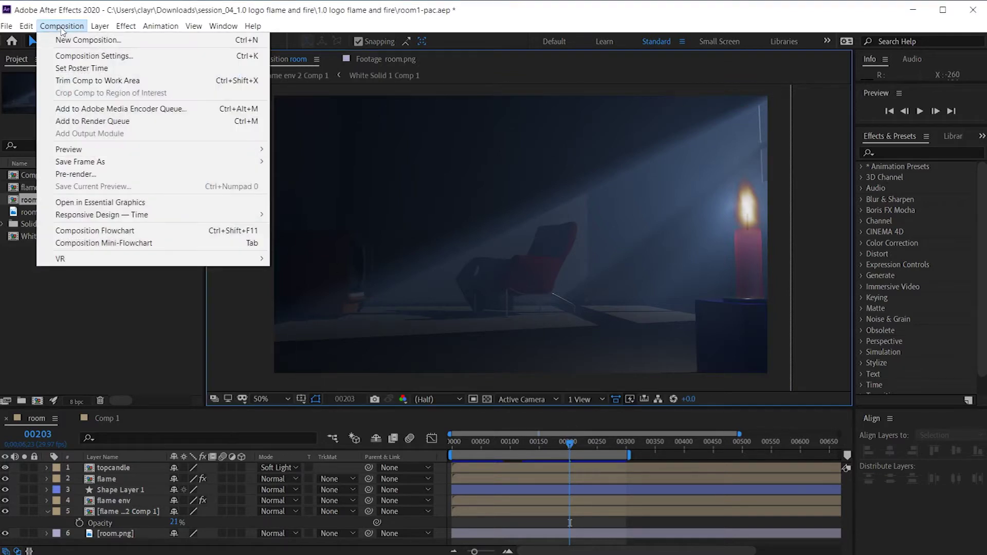
{"action": "left_click", "coordinate": [83, 39]}
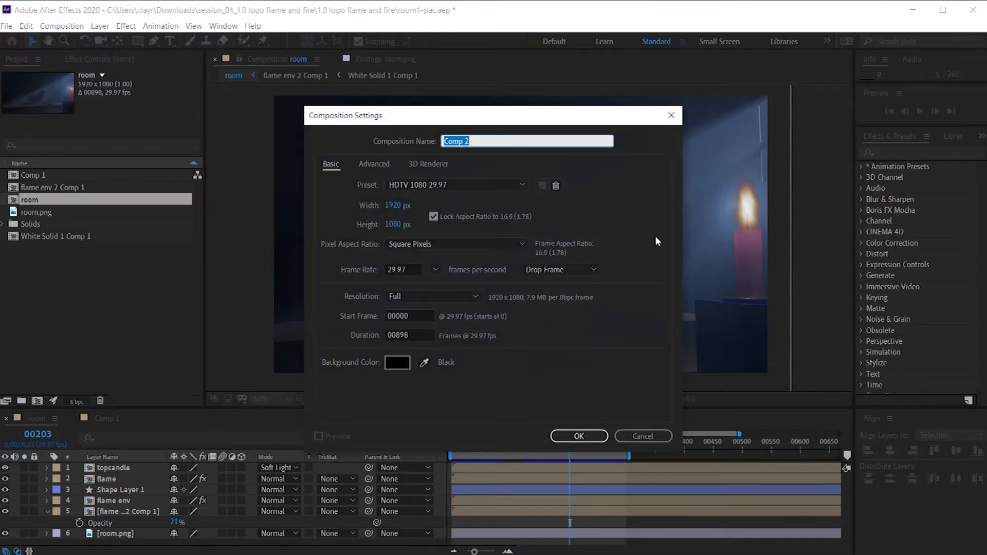
{"action": "type", "text": "pacman"}
{"action": "key", "text": "Return"}
{"action": "left_click_drag", "start_coordinate": [137, 40], "coordinate": [163, 66]}
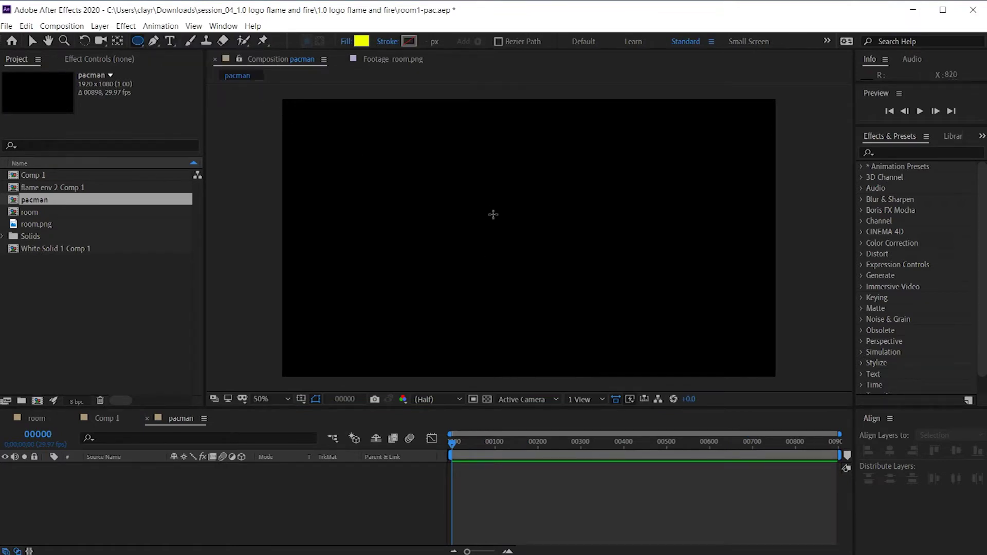
{"action": "mouse_move", "coordinate": [493, 214]}
{"action": "left_mouse_down"}
{"action": "mouse_move", "coordinate": [542, 281]}
{"action": "mouse_move", "coordinate": [567, 288]}
{"action": "left_mouse_up"}
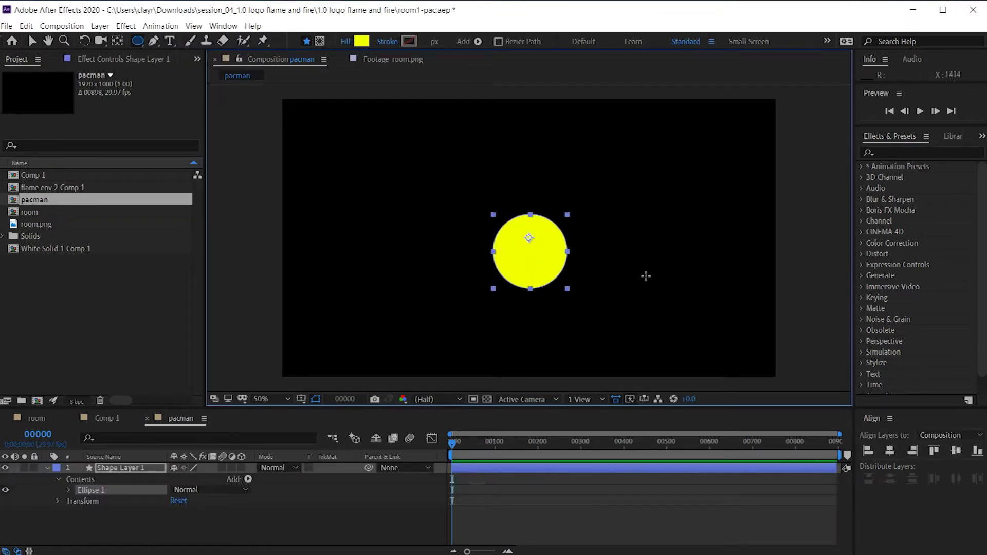
- Centre the yellow circle with Align Horizontal Center and Align Vertical Center
{"action": "left_click", "coordinate": [32, 40]}
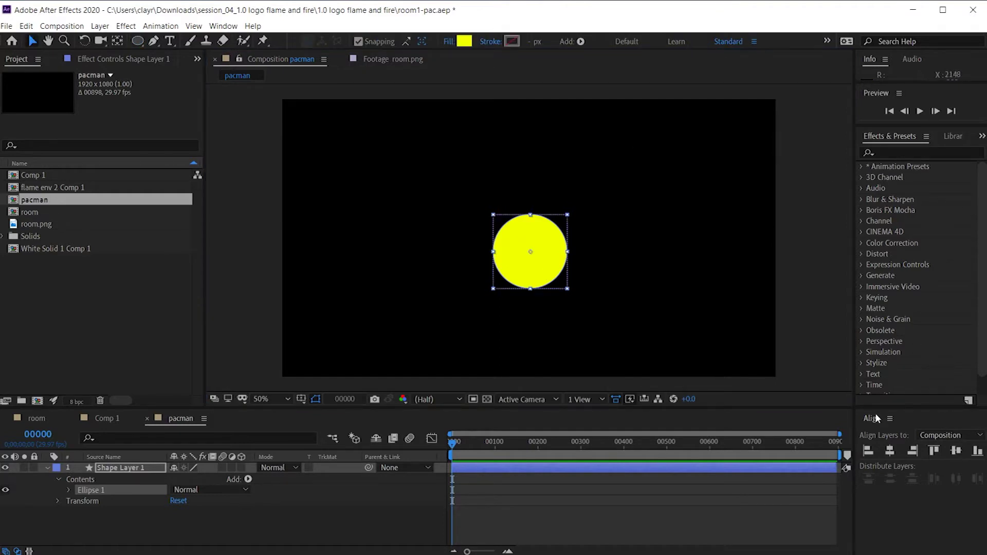
{"action": "left_click", "coordinate": [223, 26]}
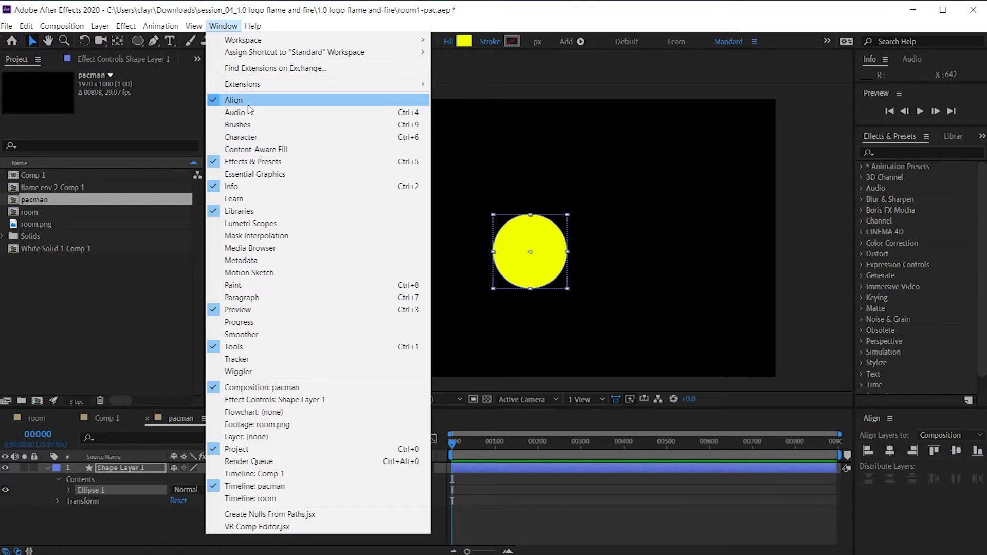
{"action": "left_click", "coordinate": [529, 22]}
{"action": "left_click", "coordinate": [890, 450]}
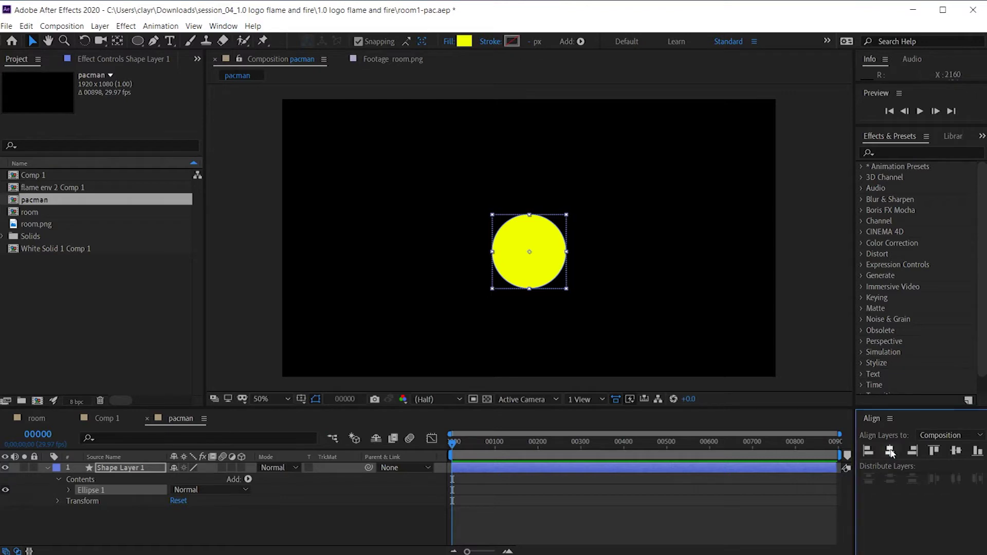
{"action": "left_click", "coordinate": [955, 452]}
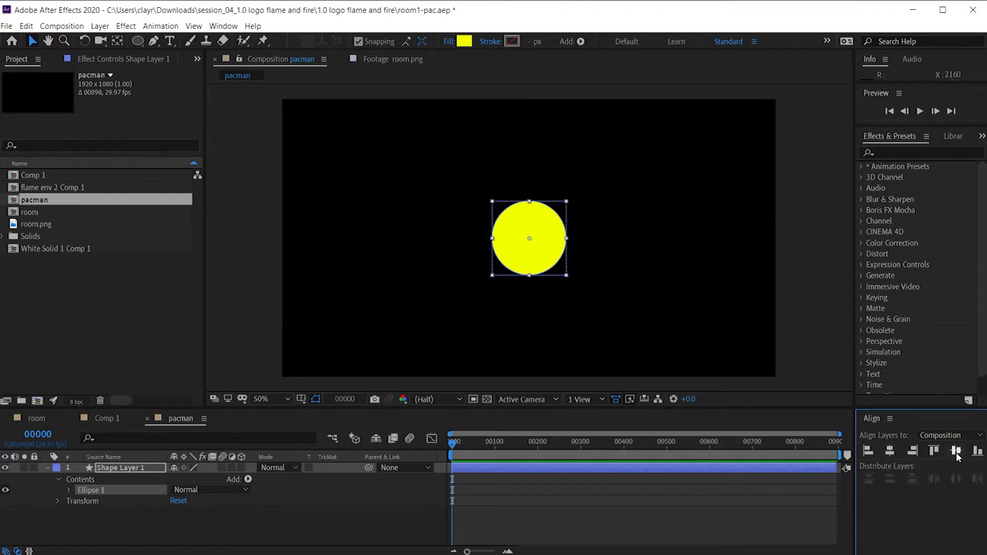
{"action": "left_click", "coordinate": [799, 288]}
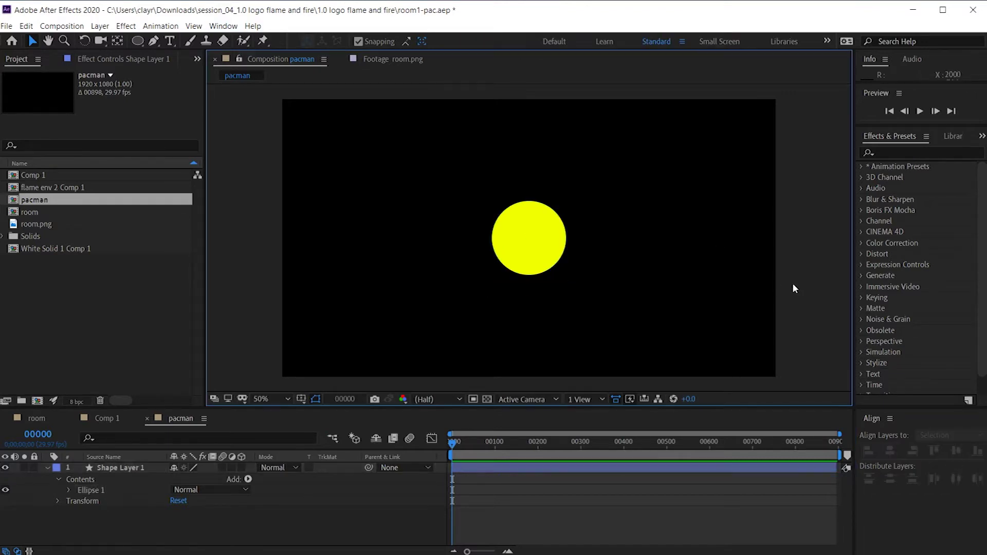
{"action": "left_click", "coordinate": [547, 247]}
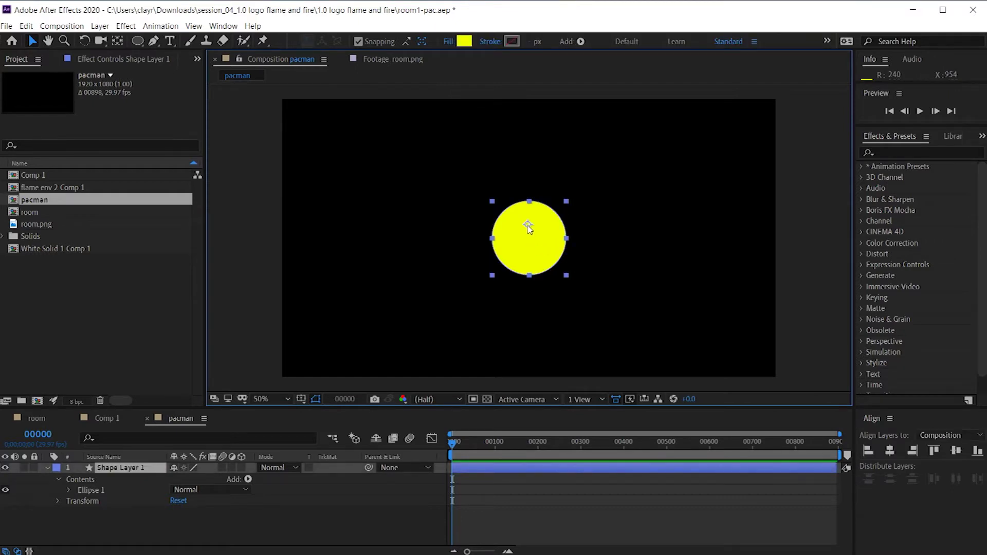
- Drag the circle layer's anchor point to the circle's centre with the Pan Behind tool
{"action": "left_click", "coordinate": [758, 325]}
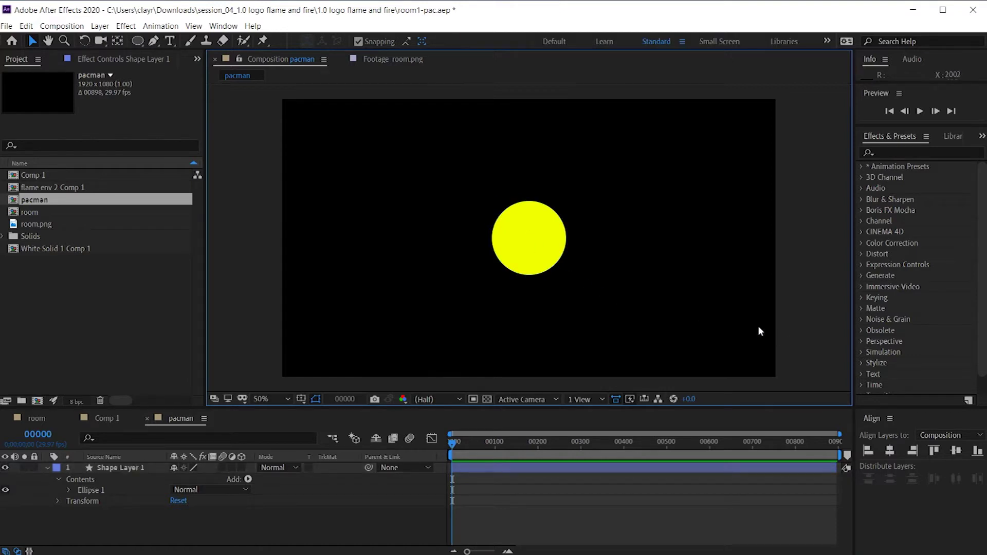
{"action": "left_click", "coordinate": [524, 261]}
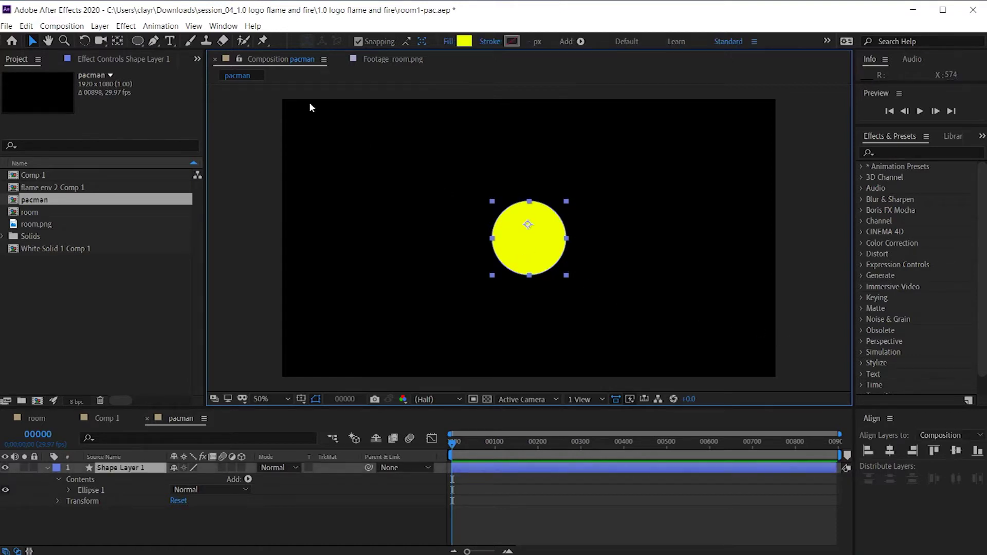
{"action": "left_click", "coordinate": [117, 40]}
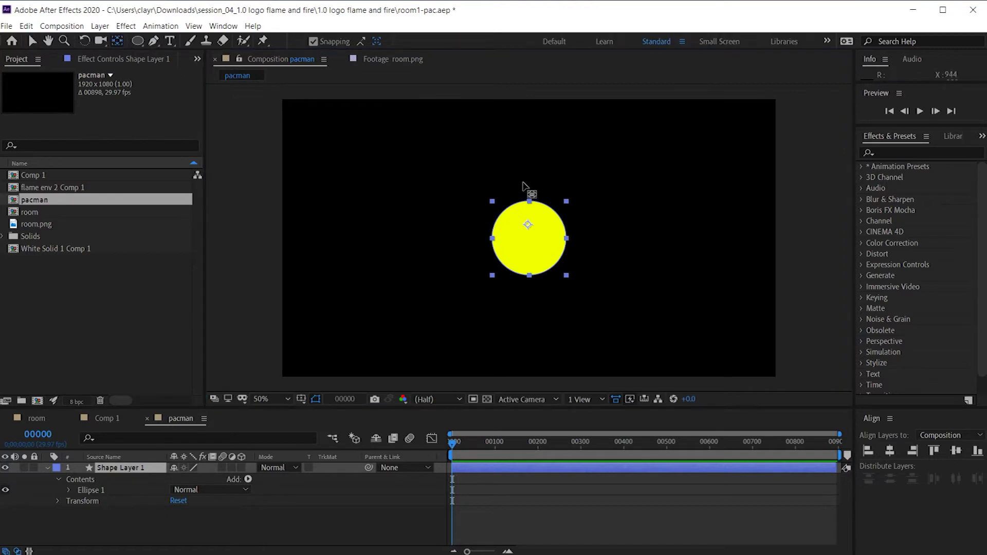
{"action": "left_click_drag", "start_coordinate": [528, 226], "coordinate": [529, 238]}
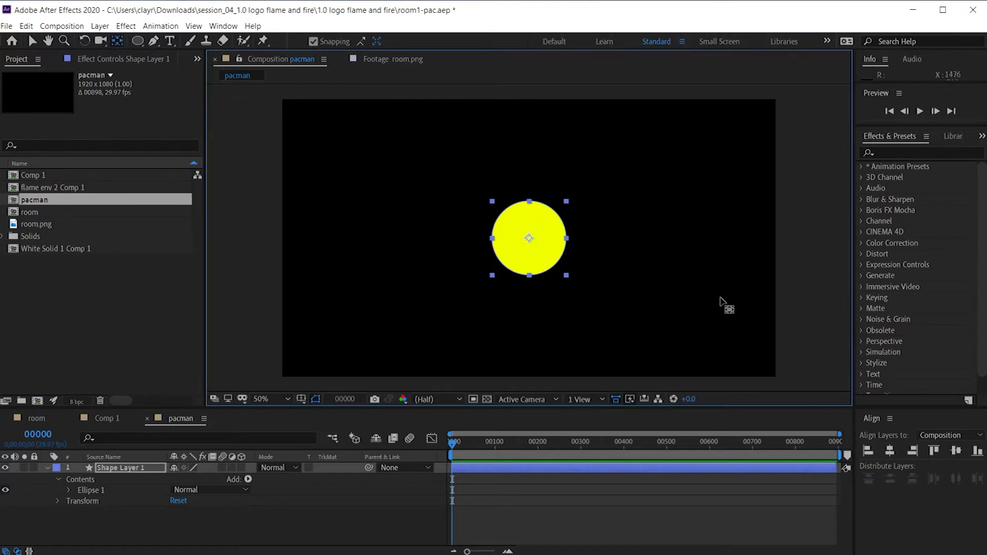
{"action": "left_click", "coordinate": [799, 332]}
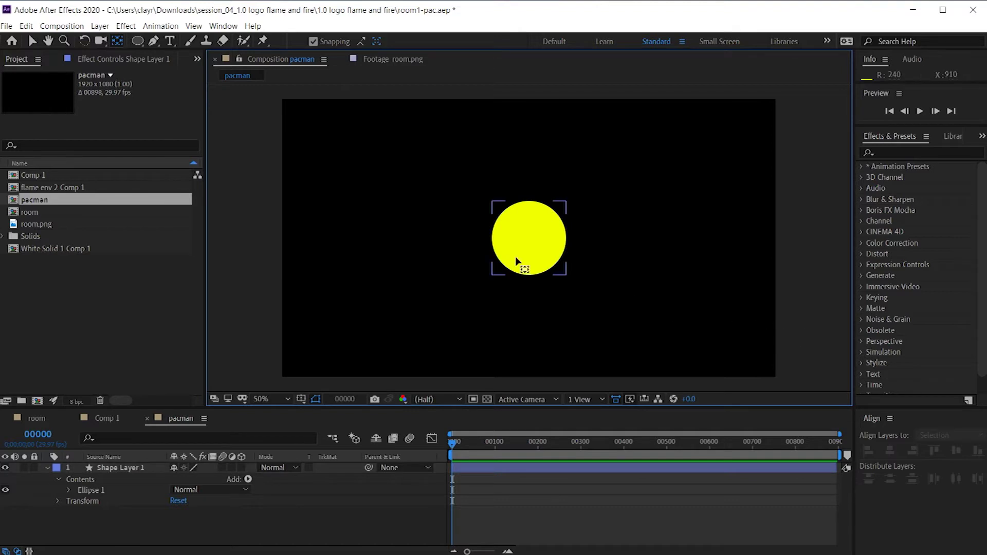
{"action": "scroll", "coordinate": [517, 260], "scroll_direction": "up", "scroll_amount": 2}
{"action": "scroll", "coordinate": [517, 261], "scroll_direction": "down", "scroll_amount": 2}
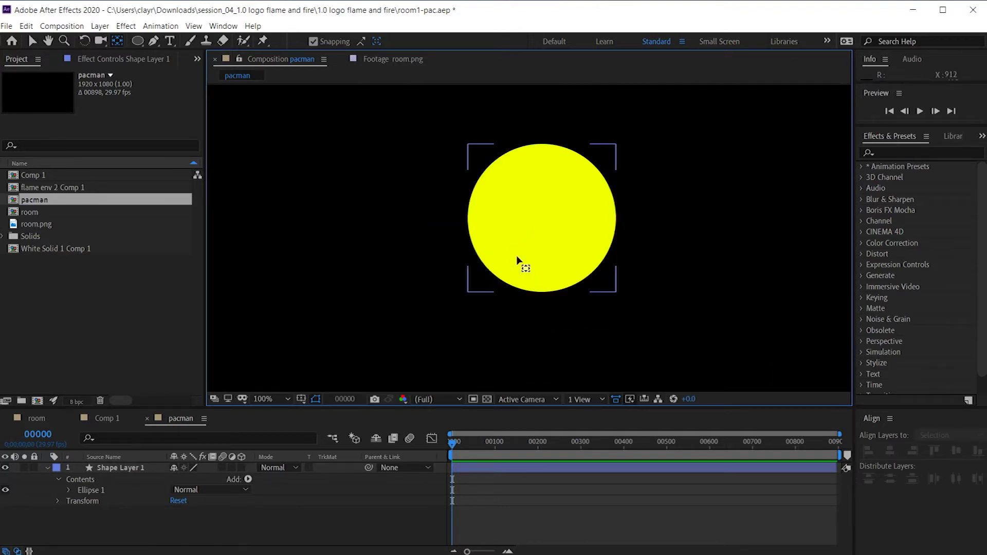
{"action": "left_click_drag", "start_coordinate": [520, 265], "coordinate": [511, 295]}
{"action": "key", "text": "v"}
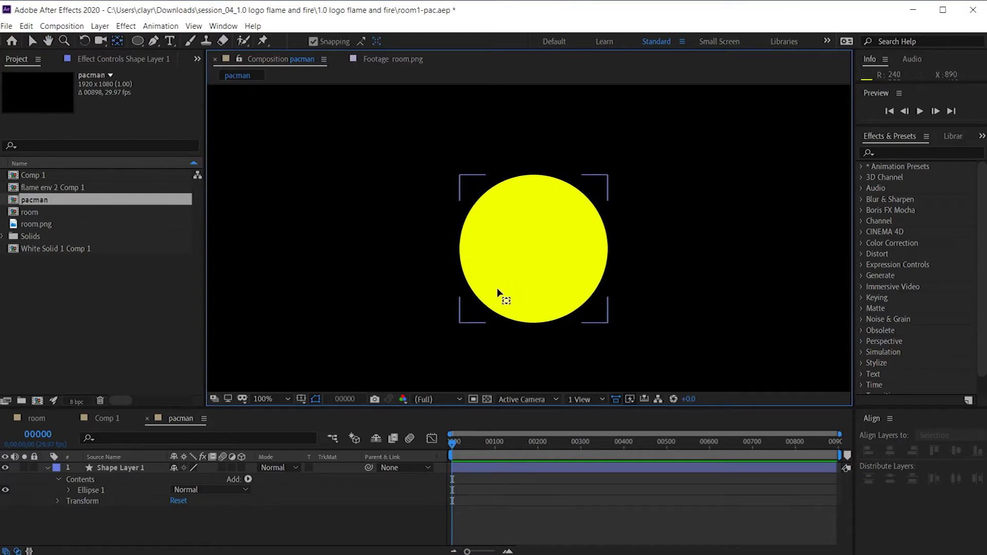
{"action": "left_click", "coordinate": [338, 200]}
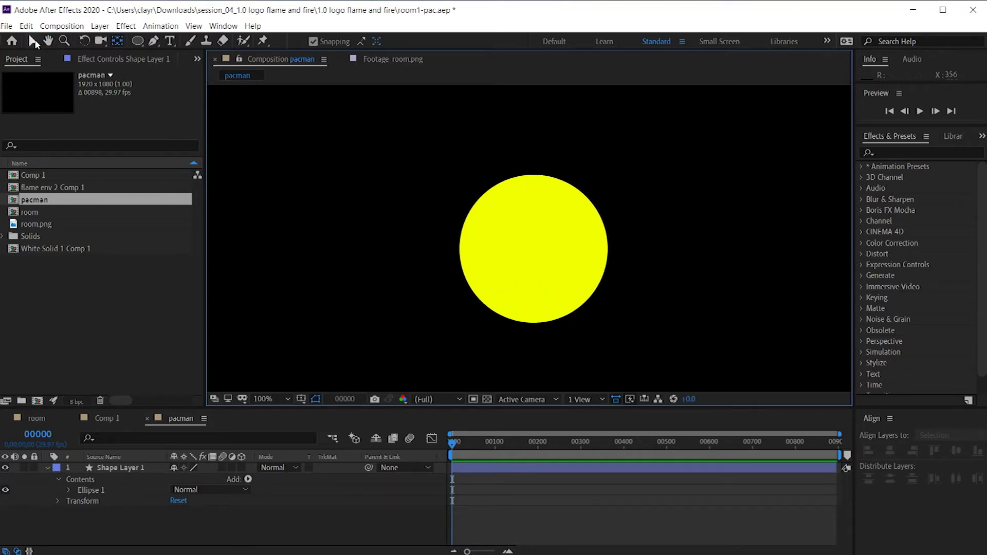
- Rename the circle's shape layer to pacmanshape
{"action": "left_click", "coordinate": [519, 258]}
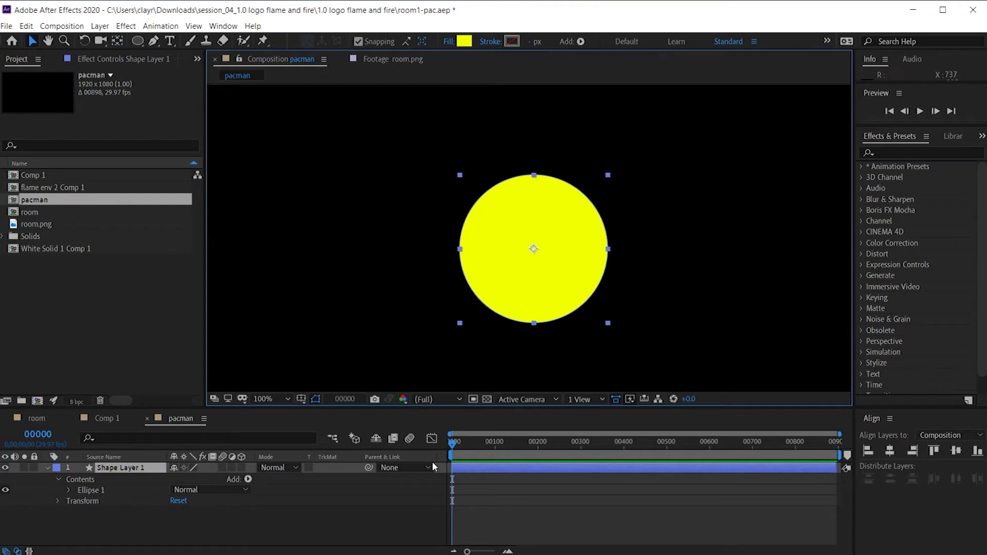
{"action": "left_click", "coordinate": [141, 472]}
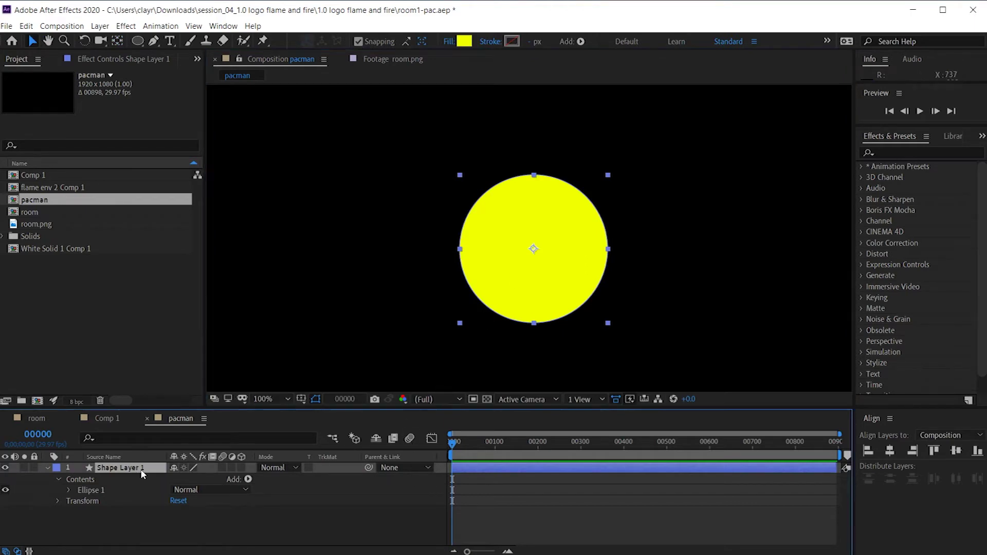
{"action": "key", "text": "Return"}
{"action": "type", "text": "pac"}
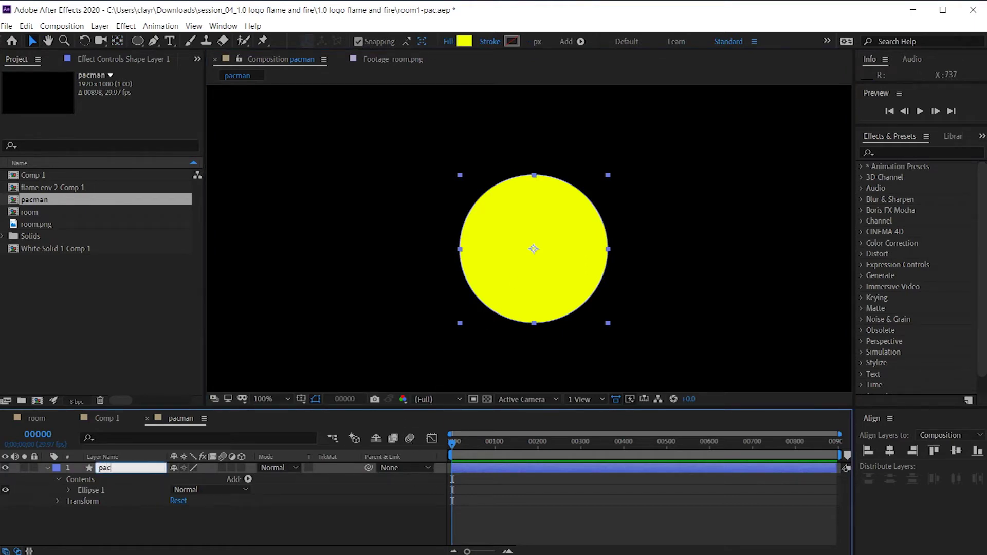
{"action": "type", "text": "manshape"}
{"action": "key", "text": "Return"}
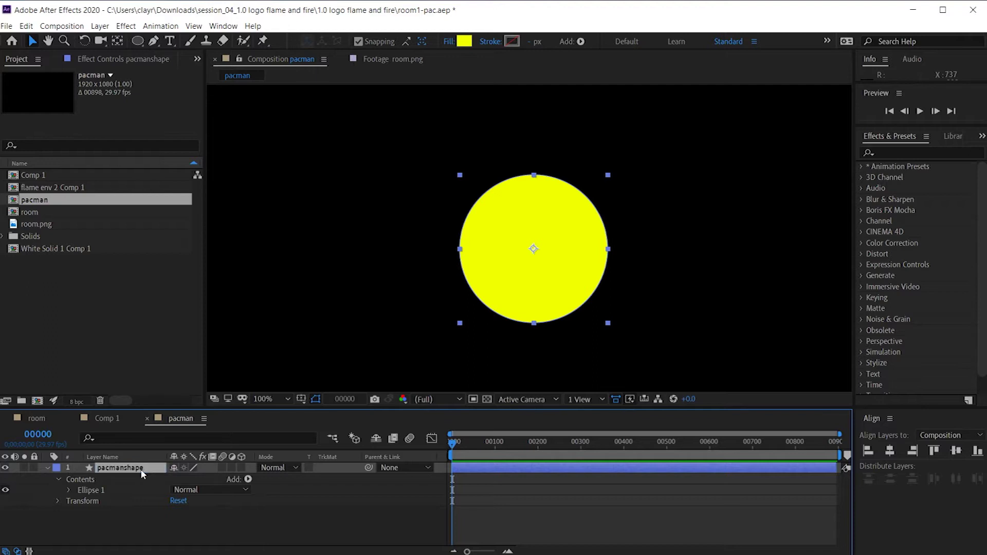
- Pre-compose the pacmanshape layer into pacmanshape Comp 1
{"action": "left_click", "coordinate": [47, 468]}
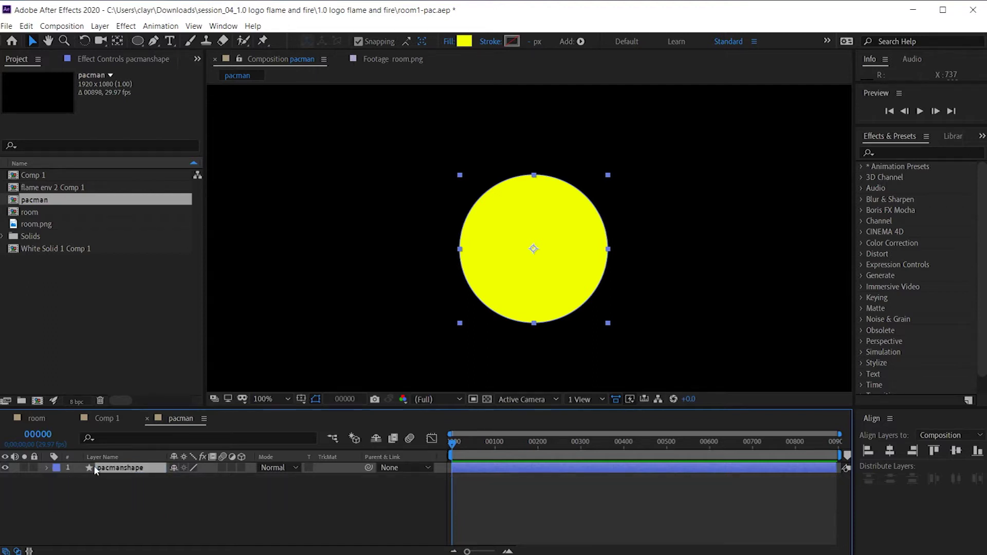
{"action": "right_click", "coordinate": [137, 469]}
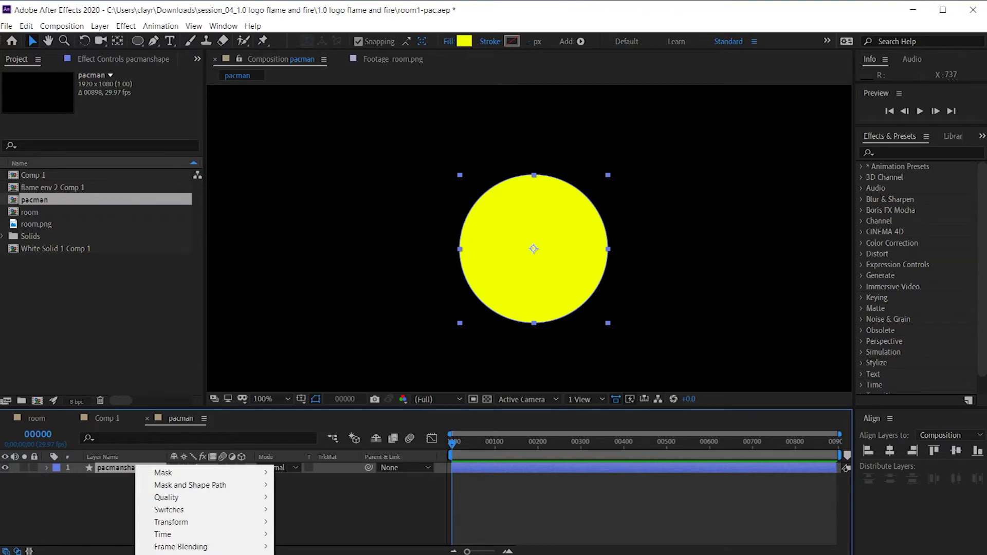
{"action": "key", "text": "ctrl+shift+c"}
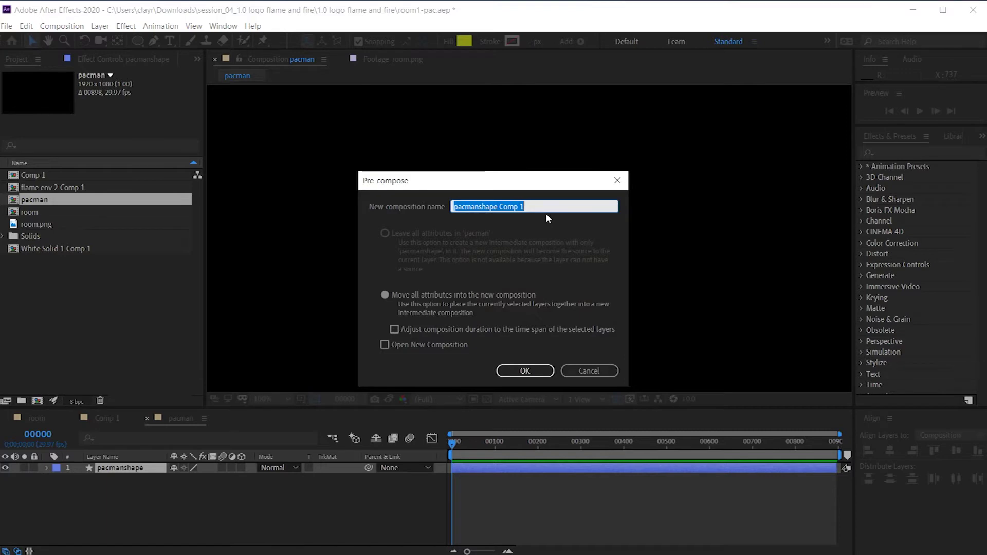
{"action": "key", "text": "Return"}
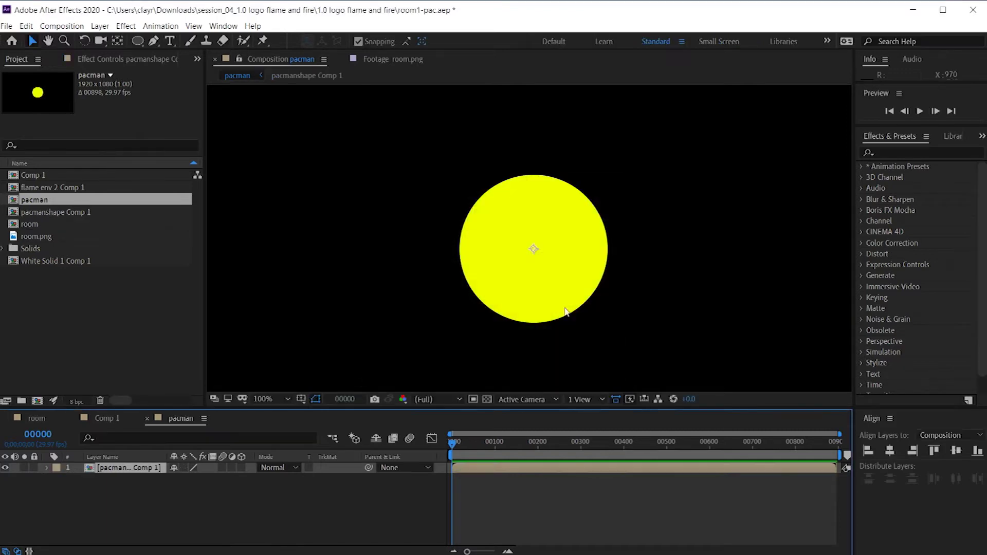
- Draw a rectangular mask over the circle's lower half, extending past its right edge
{"action": "left_click", "coordinate": [137, 39]}
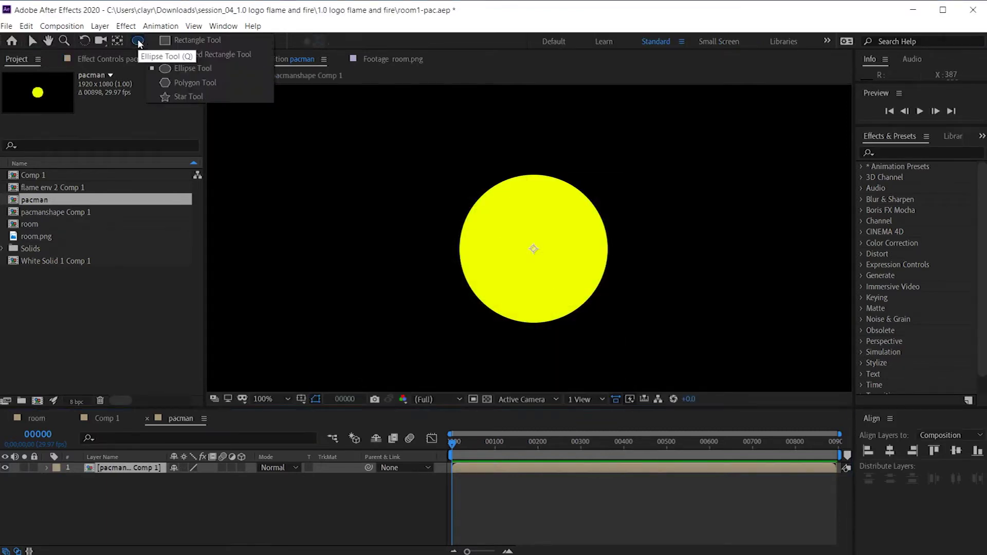
{"action": "left_click", "coordinate": [180, 42]}
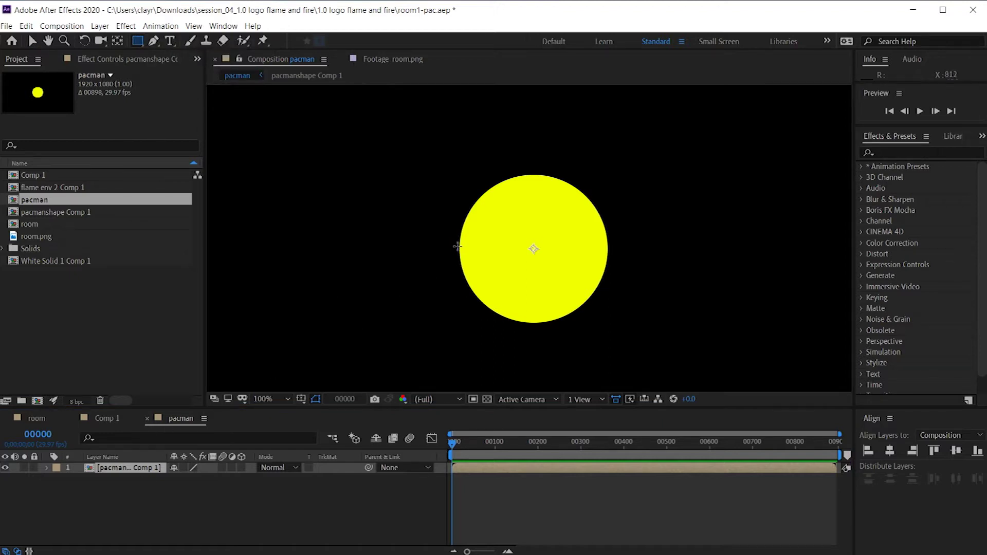
{"action": "left_click_drag", "start_coordinate": [458, 247], "coordinate": [588, 376]}
{"action": "left_click_drag", "start_coordinate": [588, 310], "coordinate": [606, 338]}
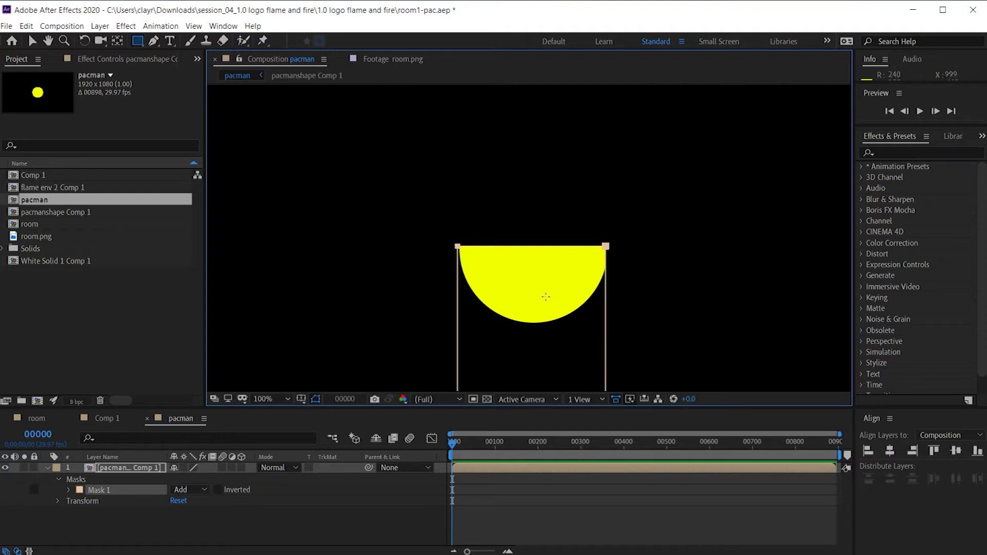
{"action": "left_click", "coordinate": [32, 41]}
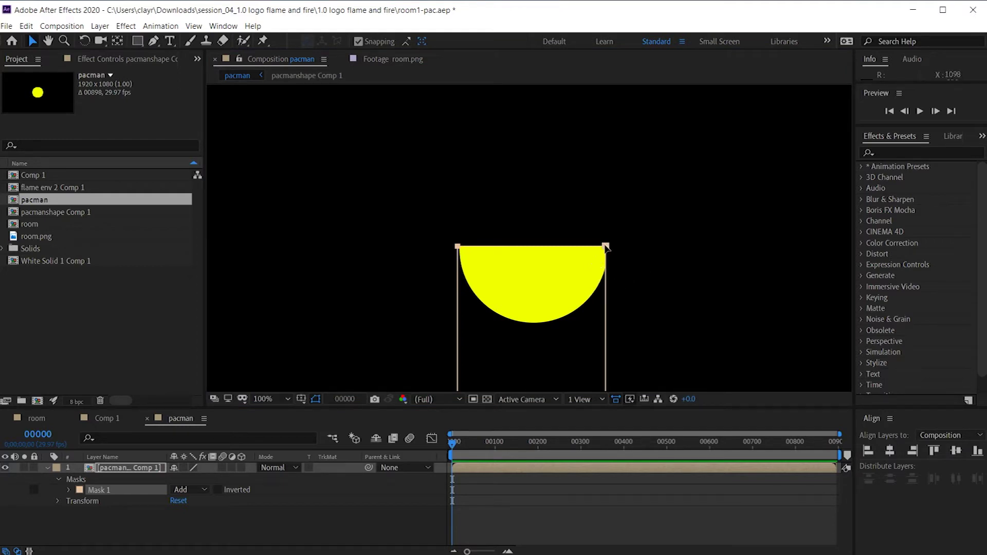
- At 50% zoom, nudge the mask's corner points so it covers exactly the lower half
{"action": "key", "text": "comma"}
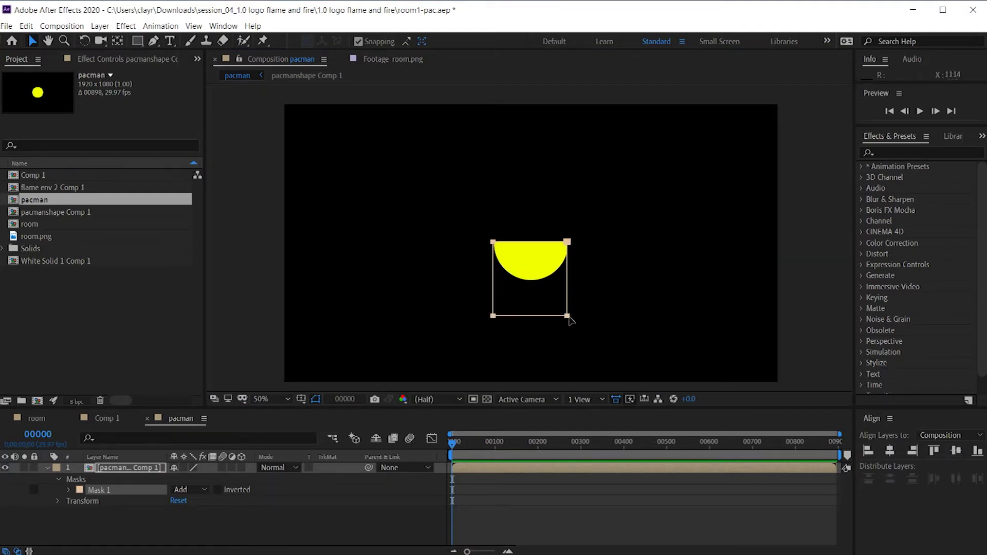
{"action": "left_click", "coordinate": [568, 317]}
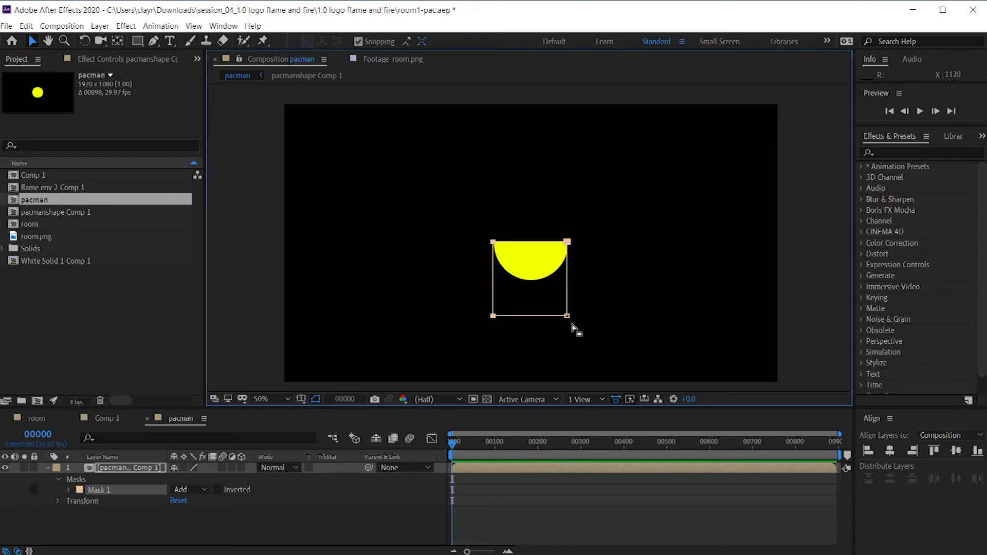
{"action": "left_click", "coordinate": [567, 317]}
{"action": "left_click", "coordinate": [568, 242], "text": "shift"}
{"action": "key", "text": "Right"}
{"action": "key", "text": "Right"}
{"action": "key", "text": "Right"}
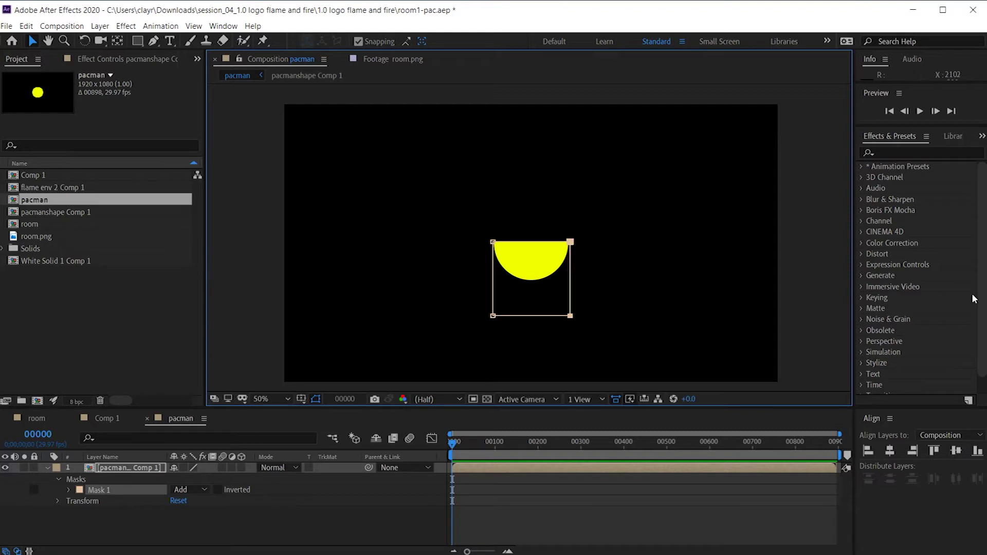
{"action": "left_click", "coordinate": [492, 315]}
{"action": "left_click", "coordinate": [570, 316], "text": "shift"}
{"action": "key", "text": "shift+Up"}
{"action": "key", "text": "shift+Up"}
{"action": "key", "text": "shift+Up"}
{"action": "key", "text": "shift+Up"}
{"action": "key", "text": "shift+Up"}
{"action": "key", "text": "shift+Up"}
{"action": "key", "text": "shift+Up"}
{"action": "key", "text": "shift+Up"}
{"action": "key", "text": "shift+Up"}
{"action": "key", "text": "shift+Up"}
{"action": "key", "text": "shift+Up"}
{"action": "key", "text": "shift+Up"}
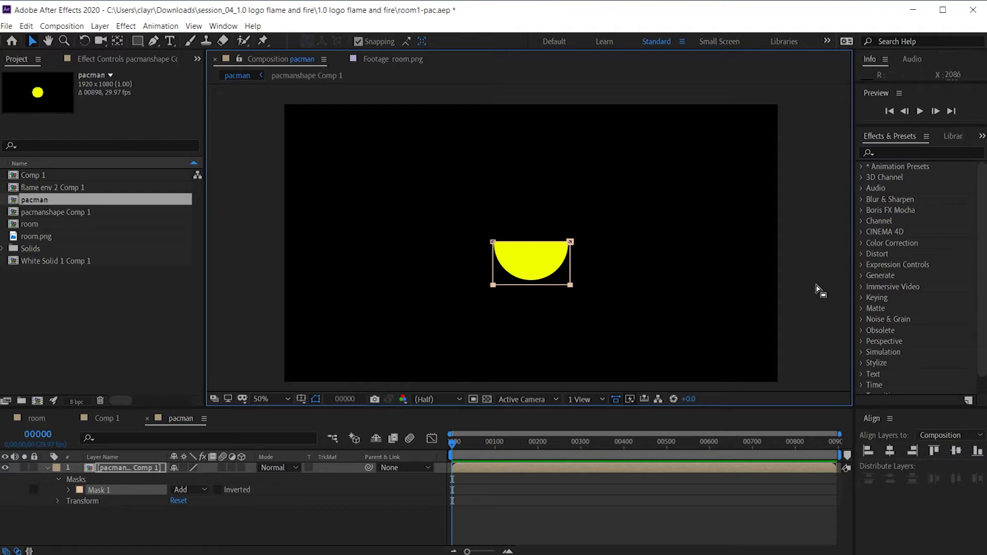
{"action": "left_click", "coordinate": [31, 43]}
{"action": "key", "text": "ctrl+t"}
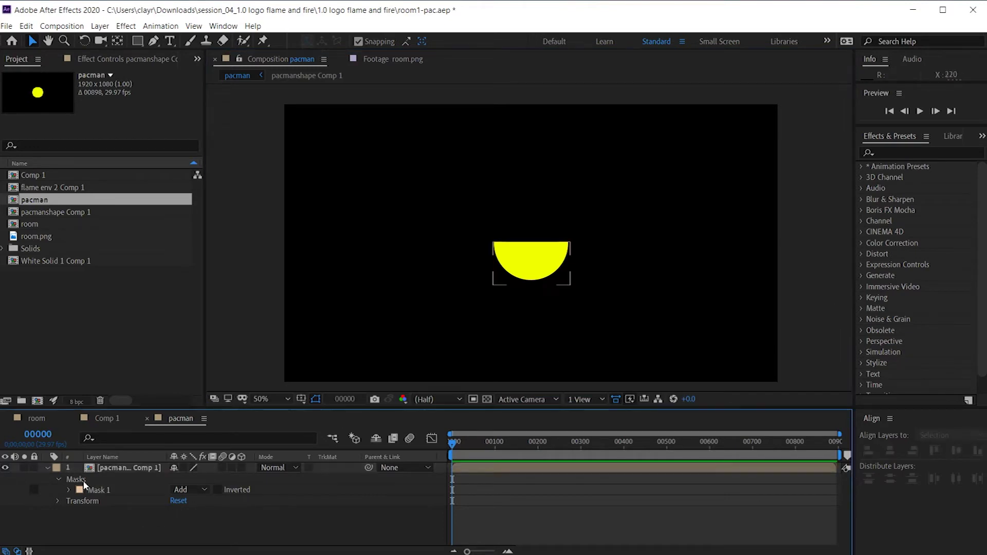
{"action": "left_click", "coordinate": [47, 467]}
- Duplicate the half-circle layer and set the top copy's Mask 1 to Inverted
{"action": "key", "text": "ctrl+d"}
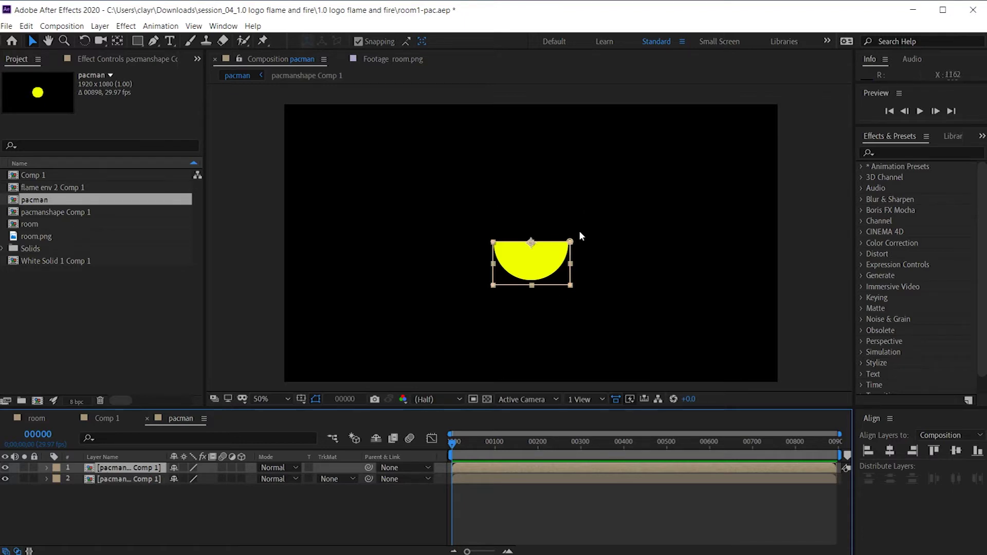
{"action": "left_click", "coordinate": [47, 468]}
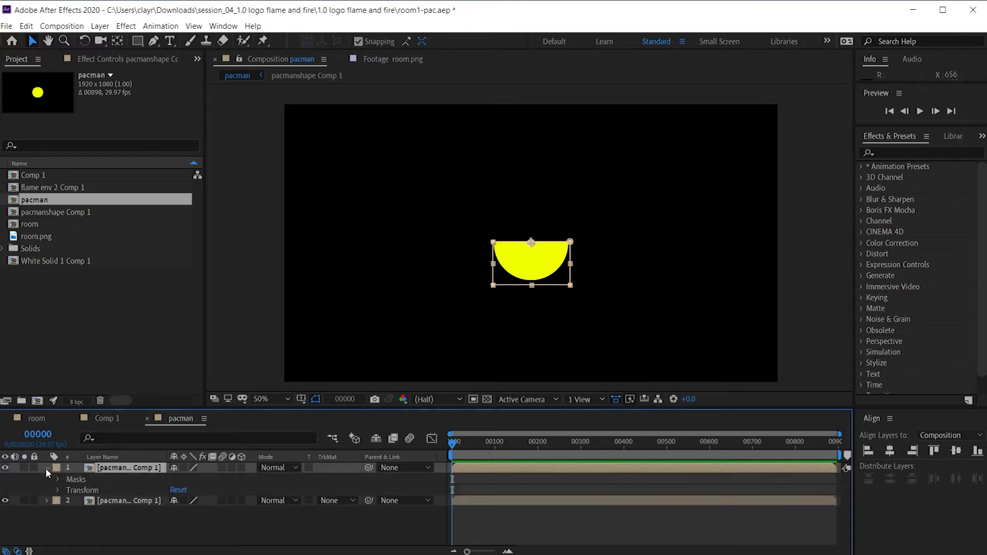
{"action": "left_click", "coordinate": [57, 479]}
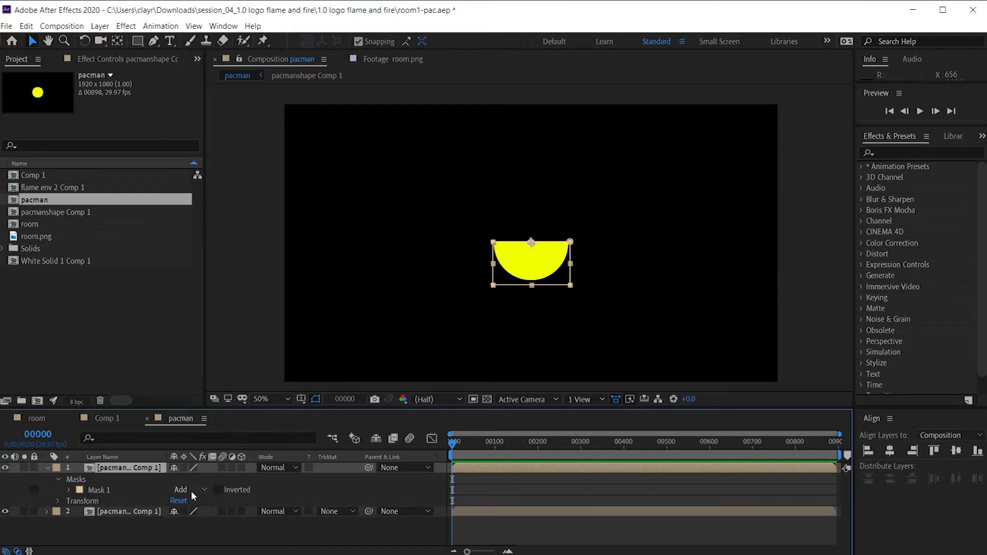
{"action": "left_click", "coordinate": [218, 489]}
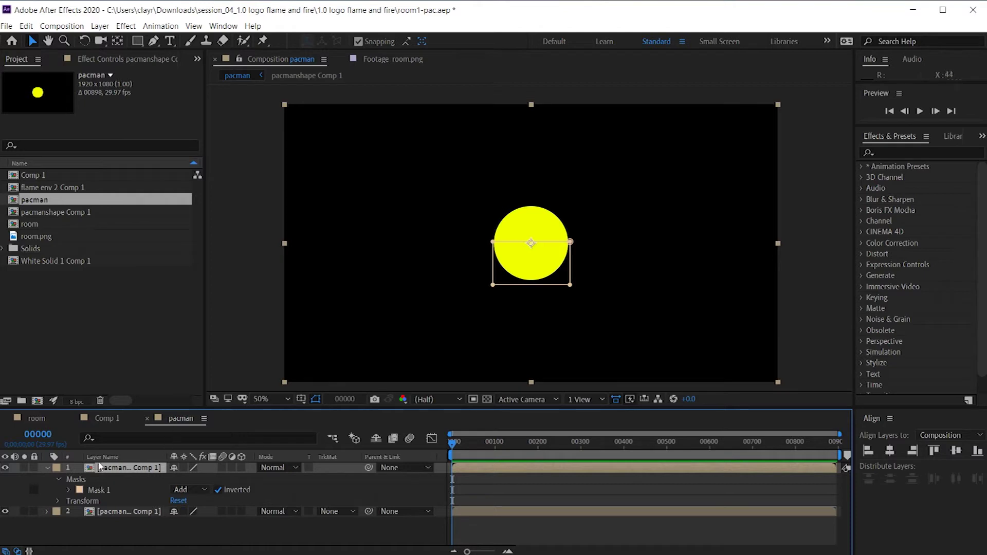
{"action": "left_click", "coordinate": [46, 468]}
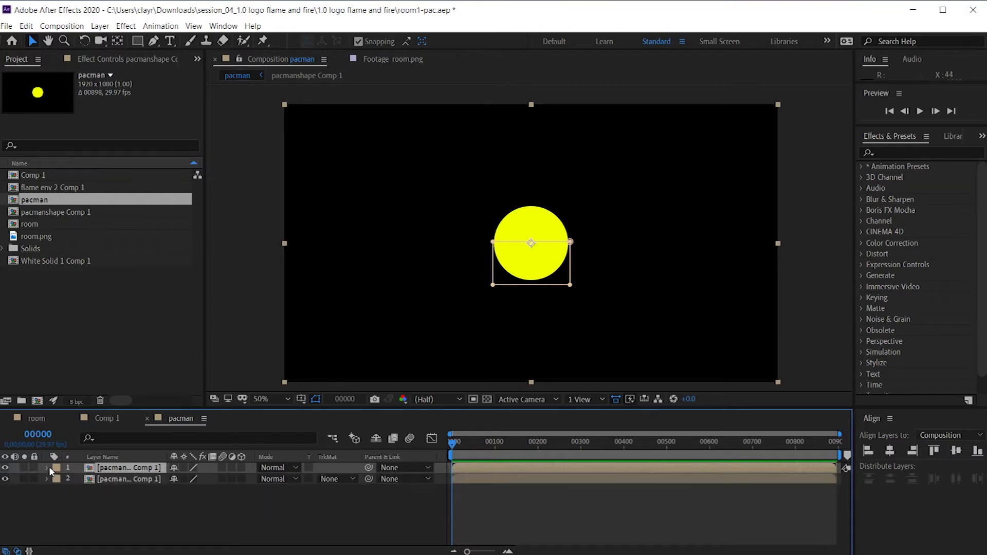
{"action": "left_click", "coordinate": [5, 469]}
{"action": "left_click", "coordinate": [5, 468]}
- Rename the two layers pacmantop and packmanbottom
{"action": "key", "text": "Return"}
{"action": "type", "text": "pac"}
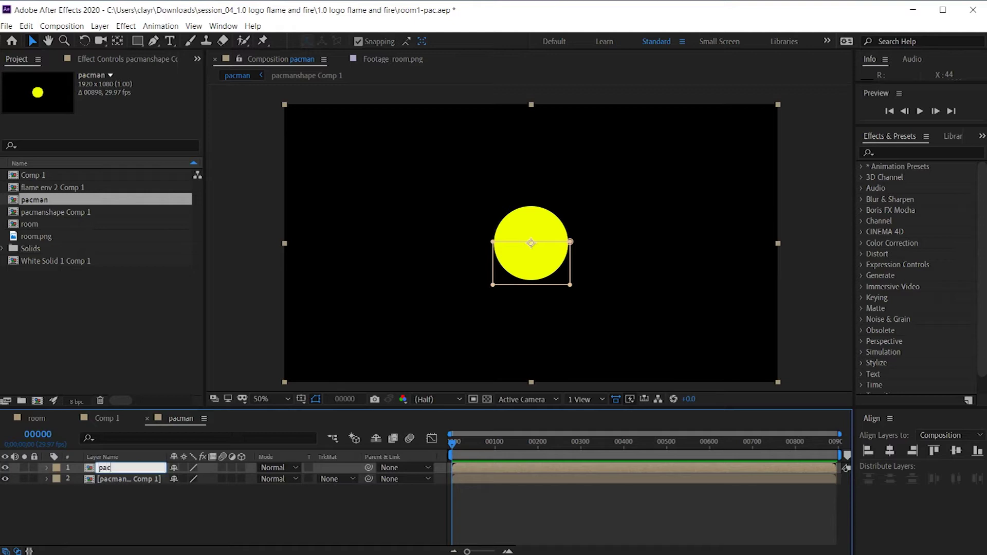
{"action": "type", "text": "mantop"}
{"action": "key", "text": "Return"}
{"action": "left_click", "coordinate": [143, 479]}
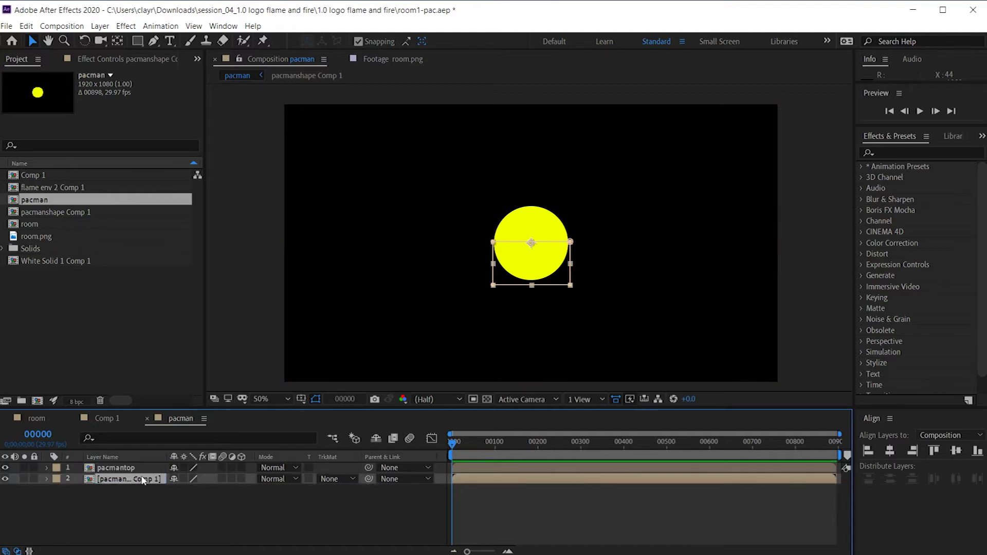
{"action": "key", "text": "Return"}
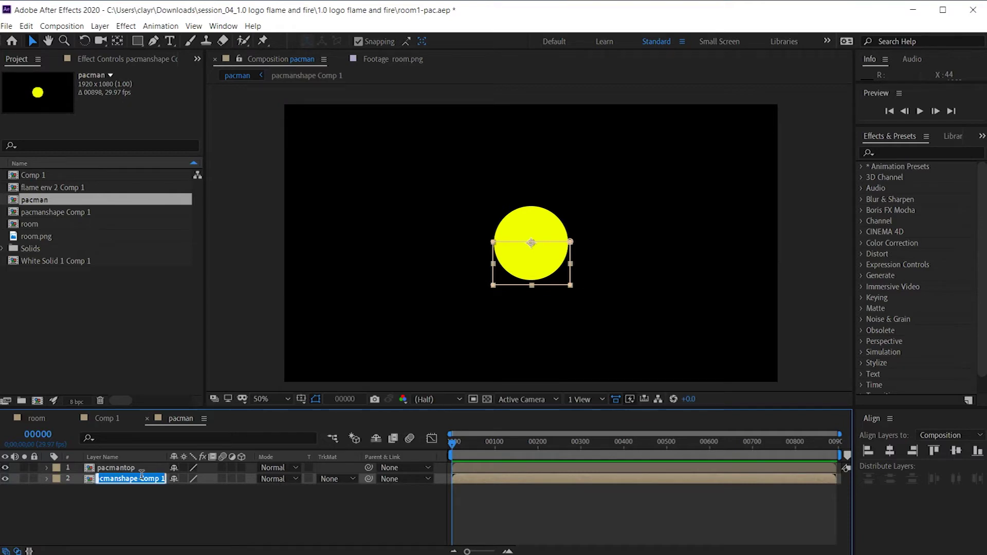
{"action": "type", "text": "packmanbottom"}
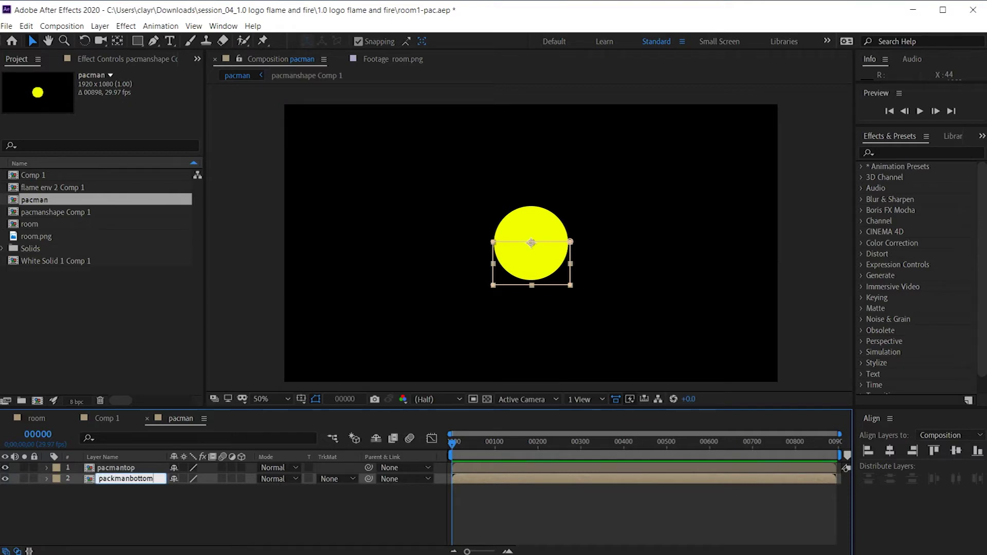
{"action": "key", "text": "Return"}
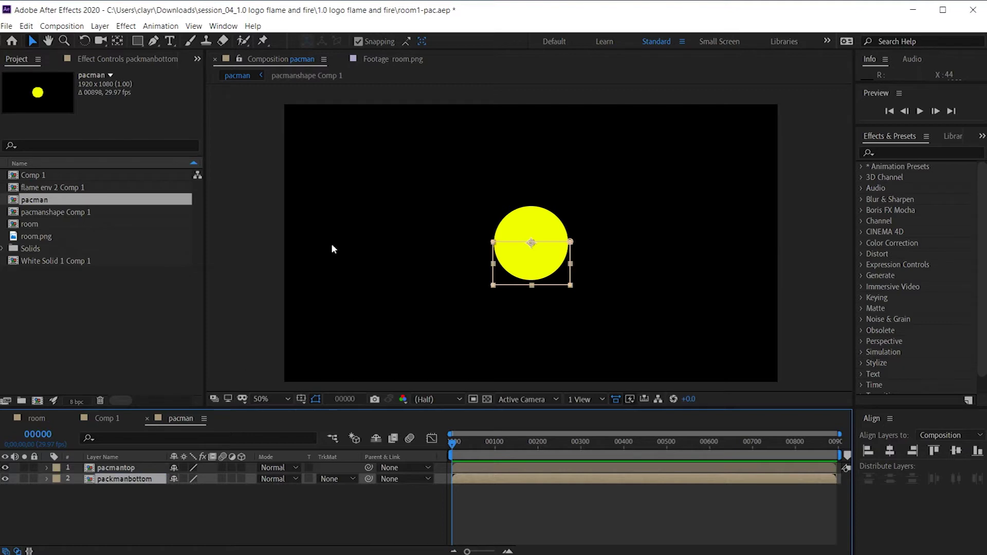
{"action": "left_click", "coordinate": [803, 281]}
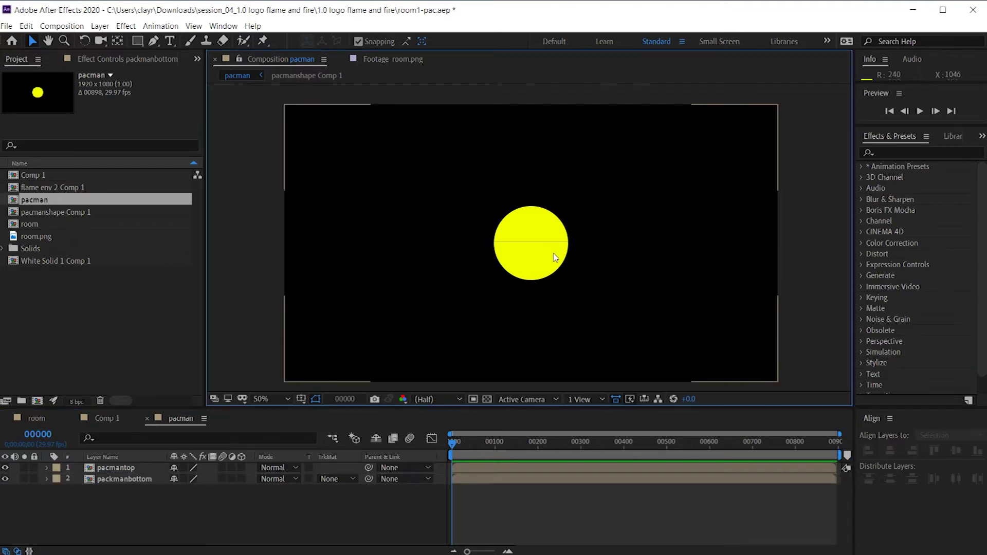
{"action": "scroll", "coordinate": [555, 257], "scroll_direction": "up", "scroll_amount": 2}
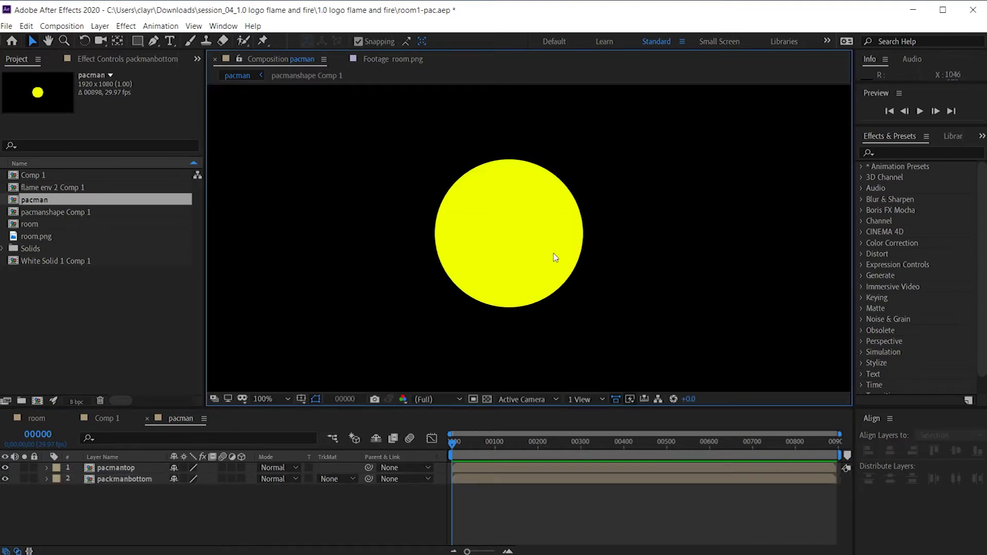
{"action": "scroll", "coordinate": [555, 257], "scroll_direction": "up", "scroll_amount": 1}
{"action": "scroll", "coordinate": [554, 257], "scroll_direction": "down", "scroll_amount": 3}
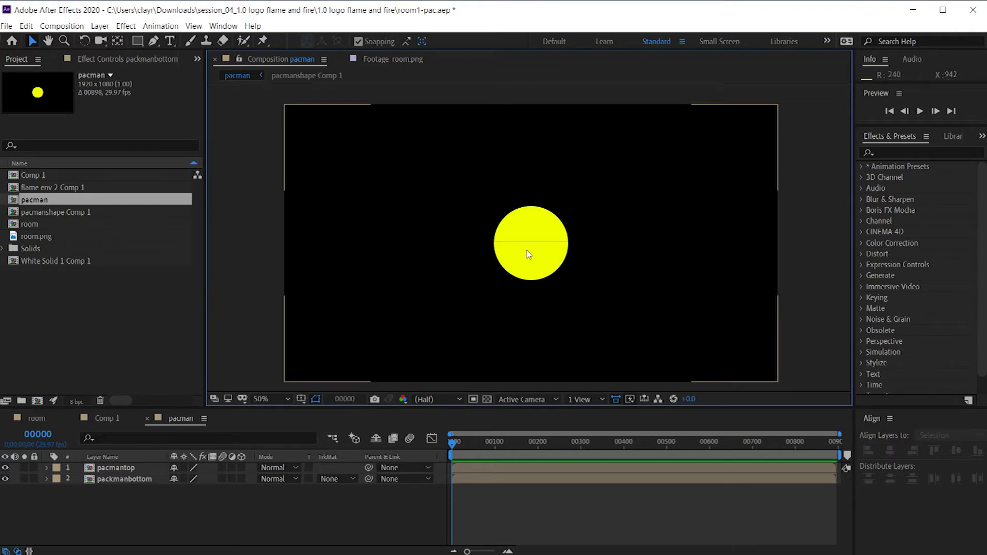
{"action": "scroll", "coordinate": [528, 254], "scroll_direction": "up", "scroll_amount": 4}
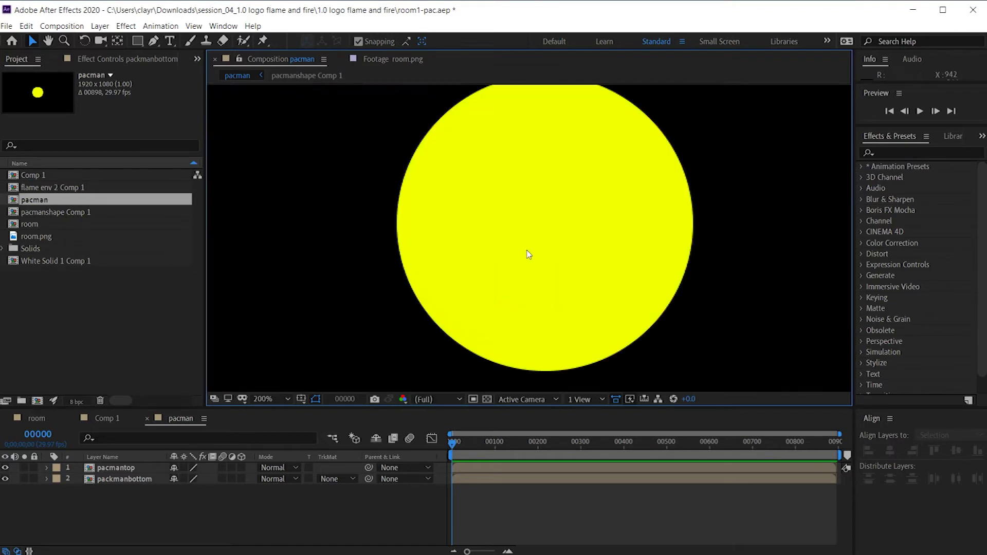
{"action": "scroll", "coordinate": [528, 253], "scroll_direction": "down", "scroll_amount": 4}
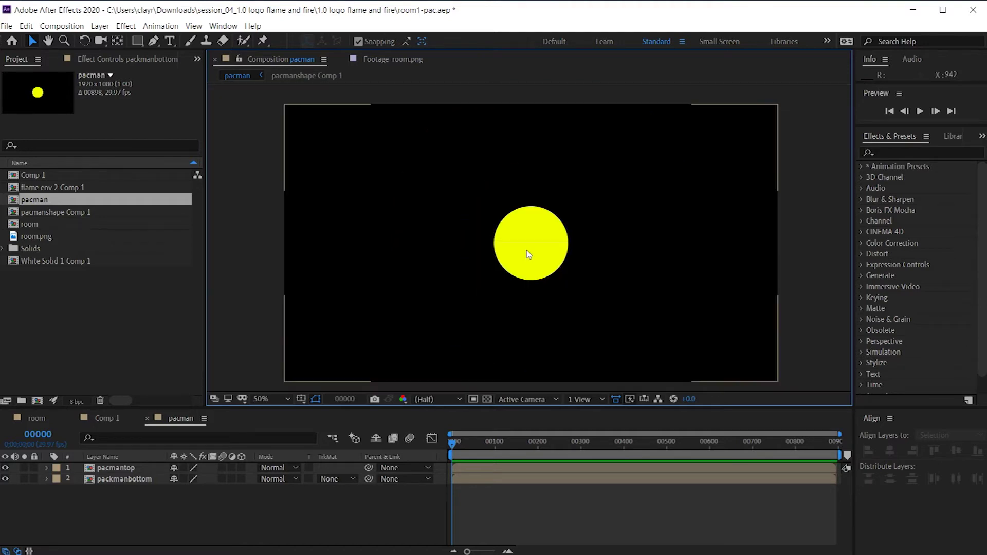
{"action": "scroll", "coordinate": [529, 254], "scroll_direction": "up", "scroll_amount": 2}
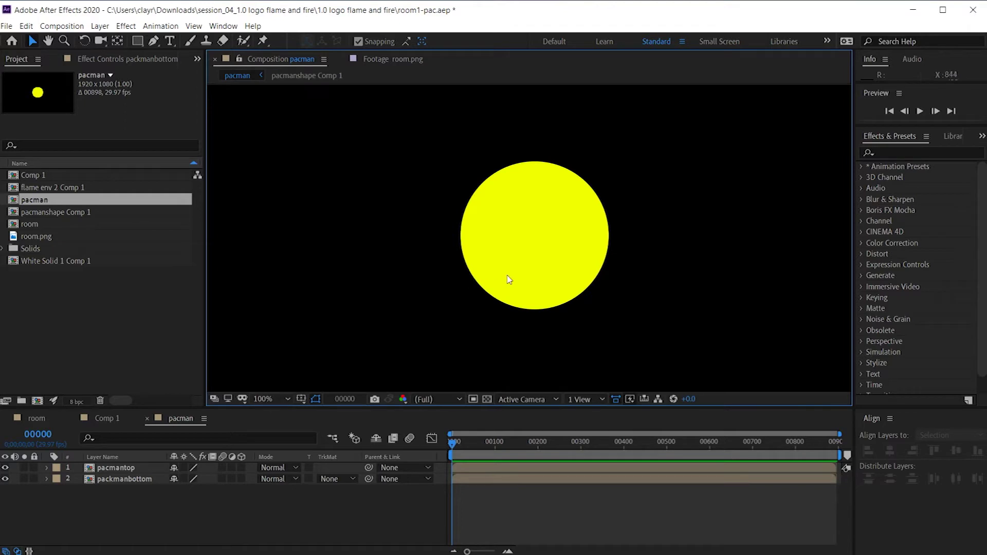
{"action": "left_click", "coordinate": [521, 271]}
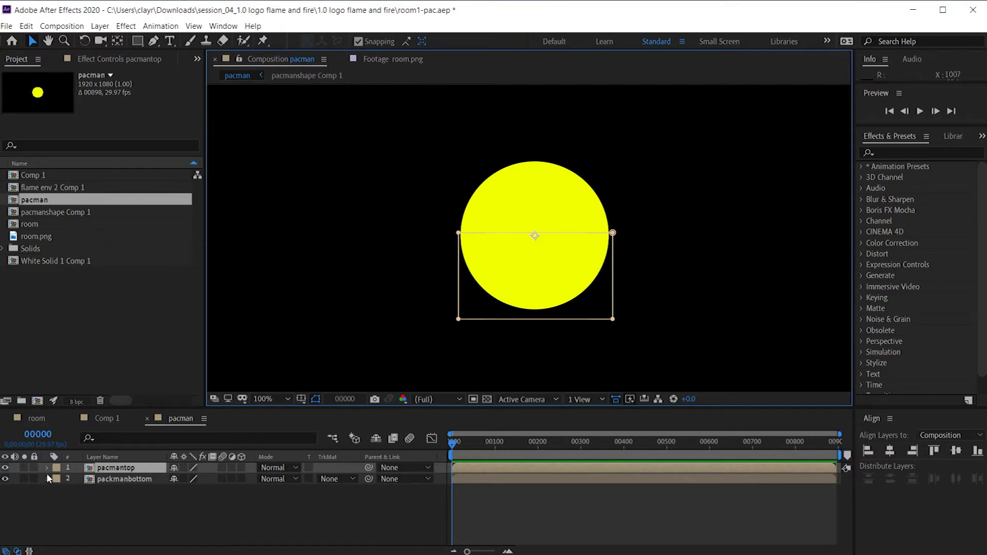
- Add 0° Rotation keyframes at frame 0 on pacmantop and packmanbottom
{"action": "left_click", "coordinate": [107, 478], "text": "shift"}
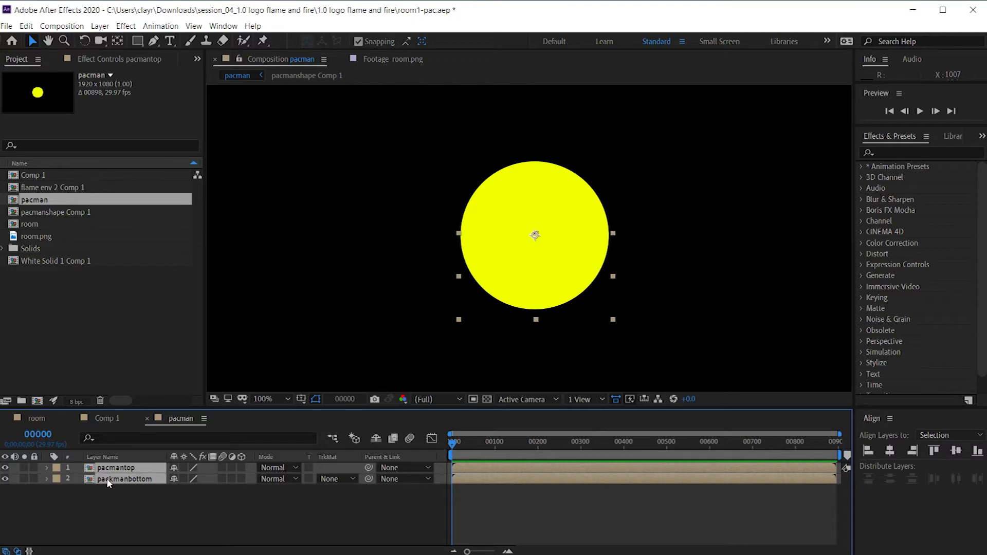
{"action": "key", "text": "r"}
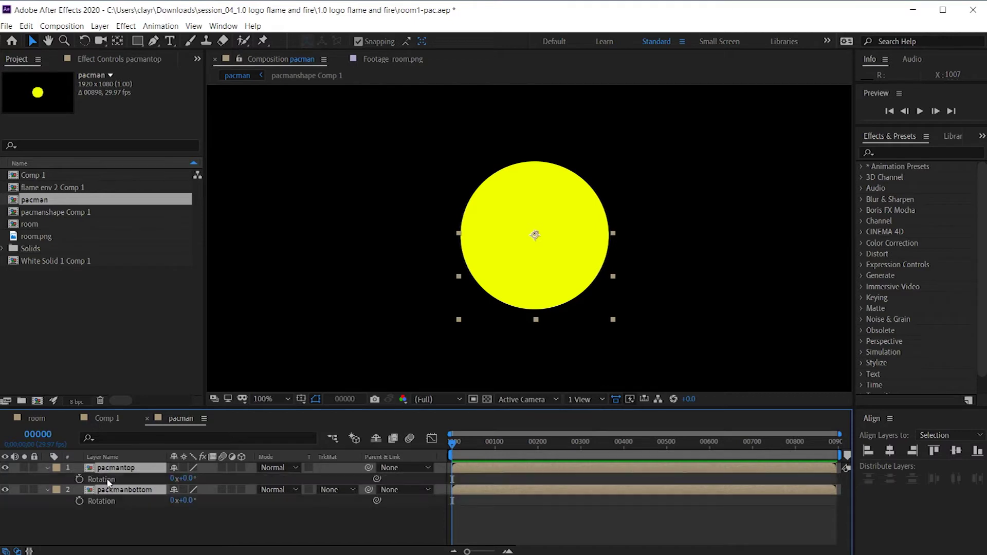
{"action": "left_click", "coordinate": [78, 479]}
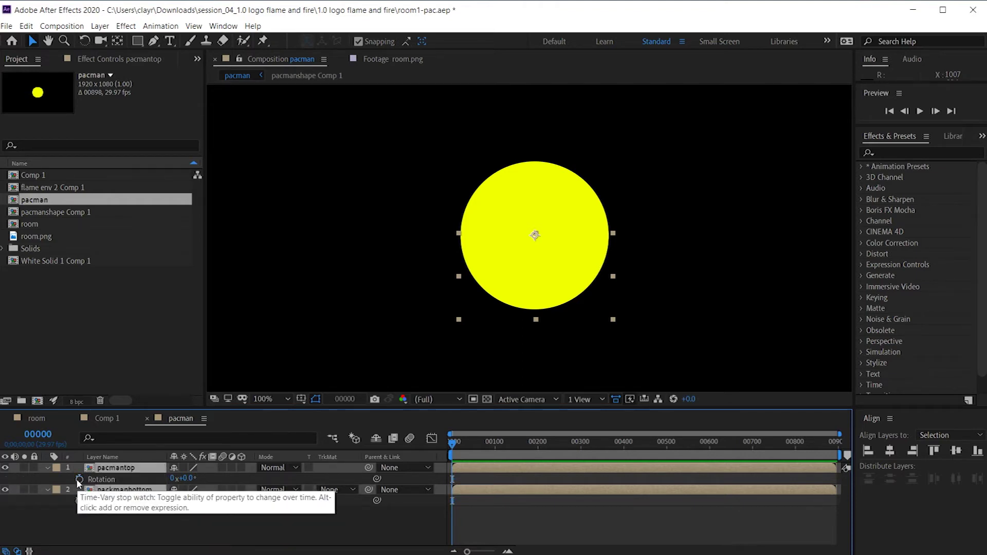
{"action": "left_click", "coordinate": [79, 501]}
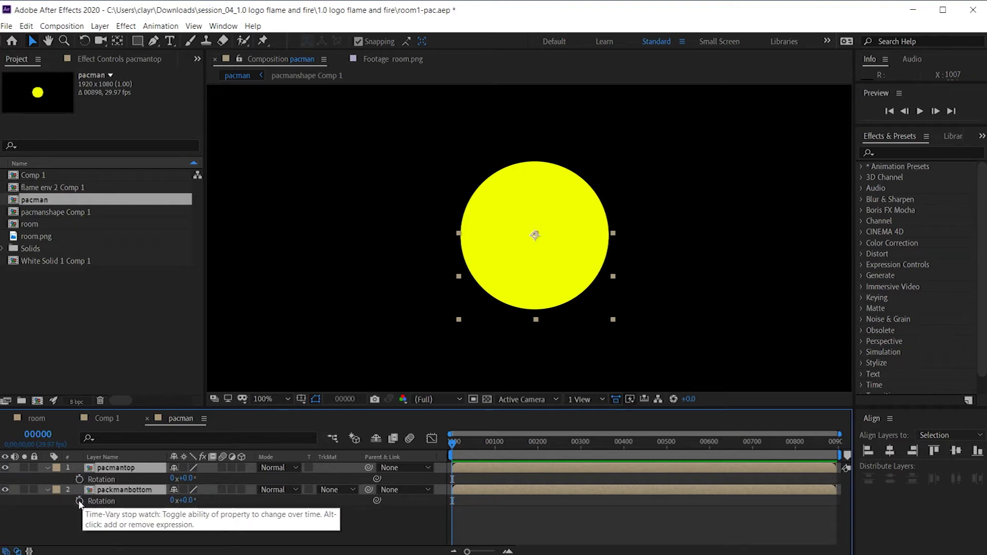
{"action": "left_click", "coordinate": [80, 502]}
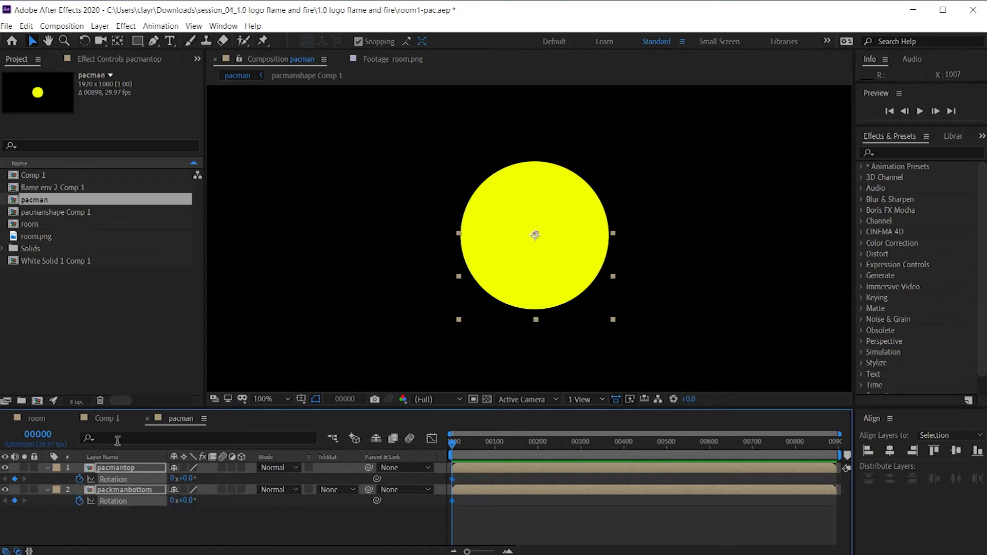
- Go to frame 12 and add Rotation keyframes on both layers
{"action": "left_click", "coordinate": [38, 435]}
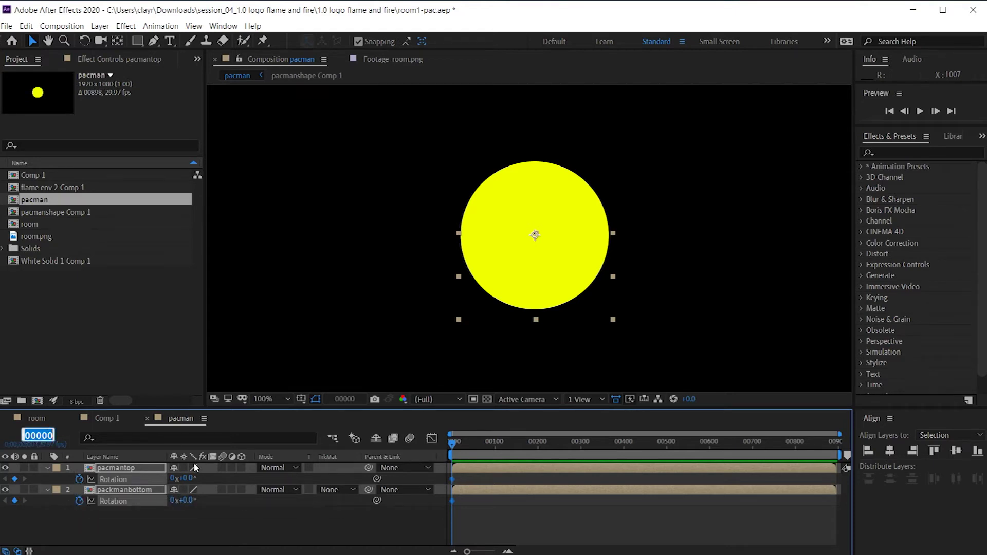
{"action": "type", "text": "16"}
{"action": "key", "text": "Return"}
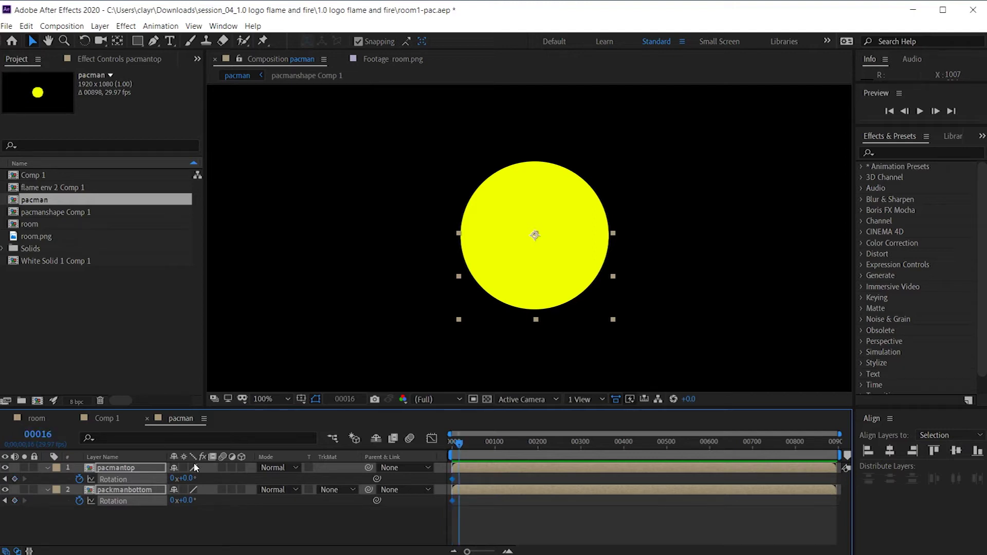
{"action": "left_click", "coordinate": [38, 435]}
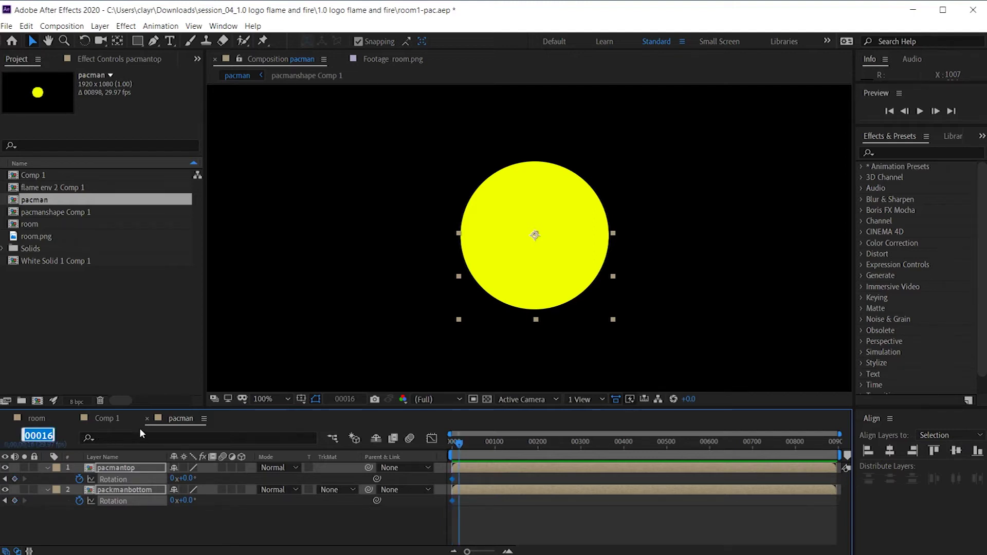
{"action": "type", "text": "16"}
{"action": "key", "text": "BackSpace"}
{"action": "type", "text": "2"}
{"action": "key", "text": "Return"}
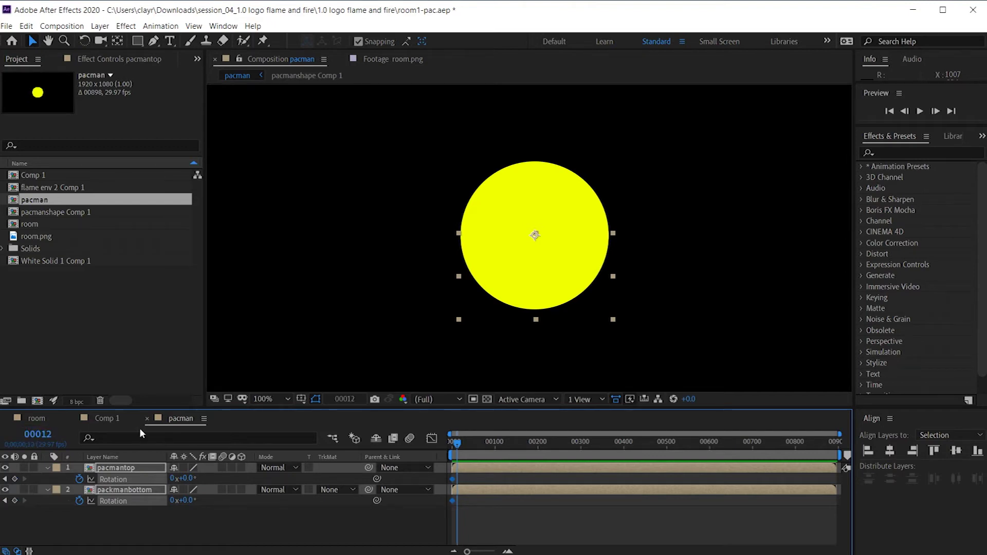
{"action": "left_click", "coordinate": [15, 501]}
- At frame 6, scrub pacmantop's Rotation upward to open the mouth
{"action": "left_click_drag", "start_coordinate": [467, 552], "coordinate": [493, 552]}
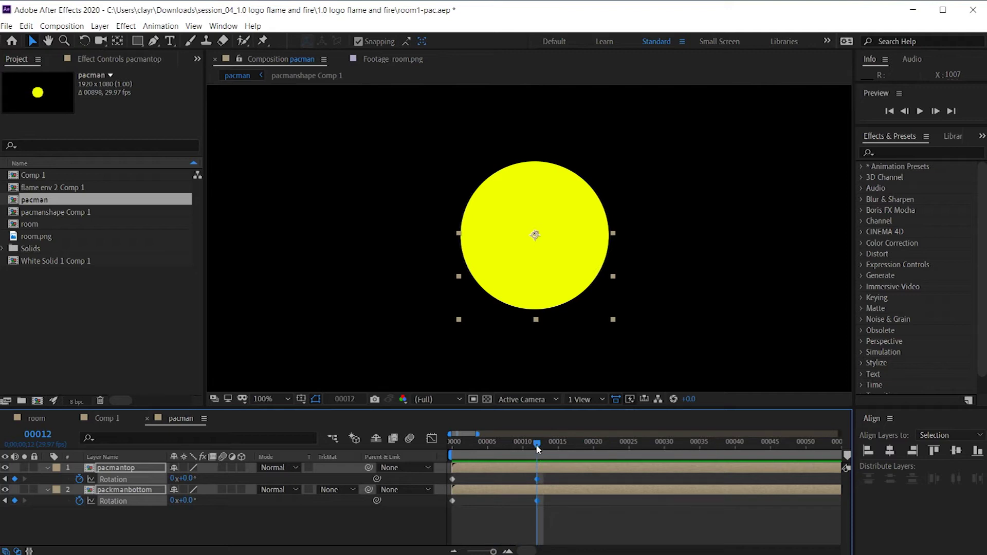
{"action": "left_click_drag", "start_coordinate": [536, 444], "coordinate": [495, 444]}
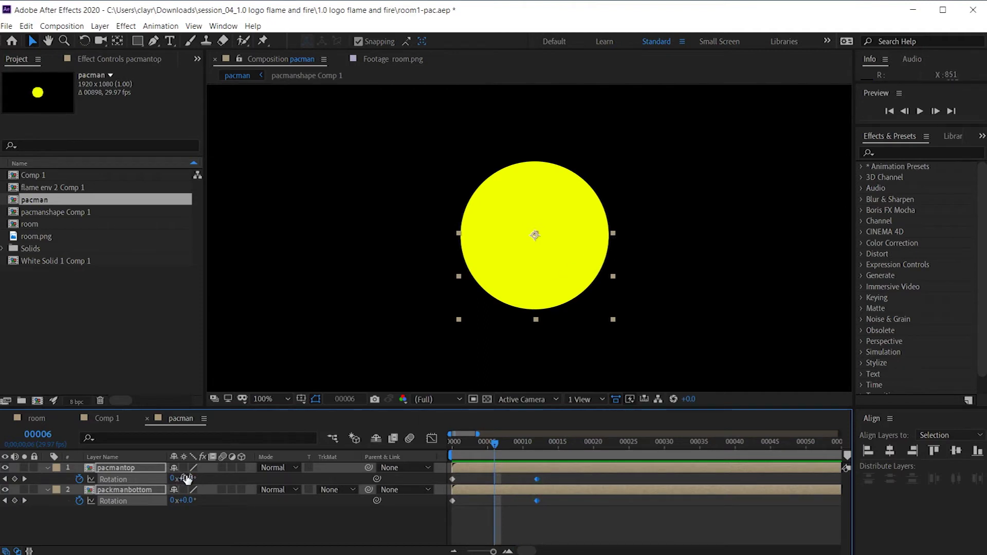
{"action": "left_click", "coordinate": [184, 523]}
{"action": "left_click_drag", "start_coordinate": [187, 479], "coordinate": [196, 478]}
{"action": "key", "text": "ctrl+z"}
{"action": "key", "text": "ctrl+z"}
{"action": "key", "text": "ctrl+z"}
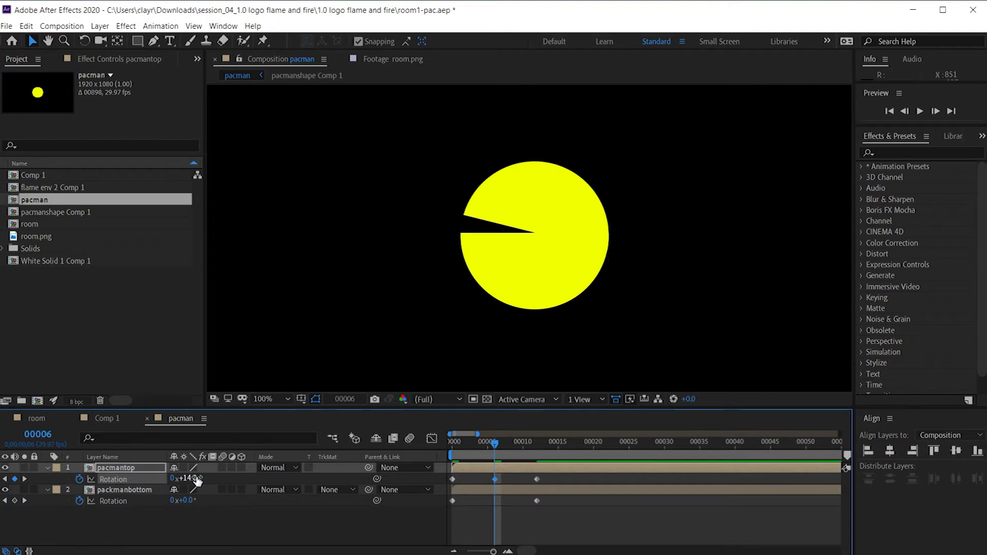
{"action": "left_click_drag", "start_coordinate": [195, 481], "coordinate": [146, 480]}
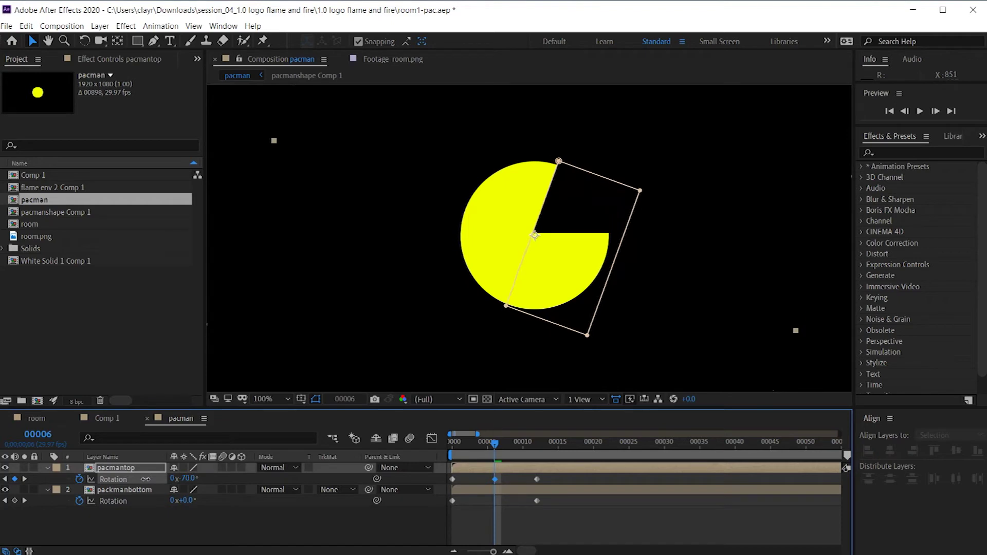
{"action": "left_click", "coordinate": [207, 520]}
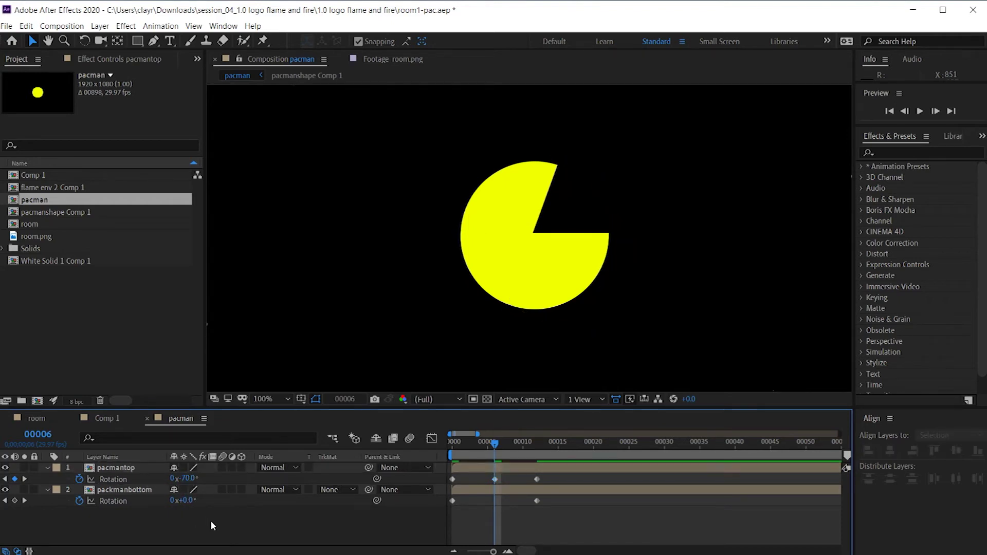
- Set packmanbottom Rotation to 60° and pacmantop to -60°, then preview the chomp
{"action": "left_click", "coordinate": [196, 497]}
{"action": "left_click", "coordinate": [186, 479]}
{"action": "left_click", "coordinate": [188, 500]}
{"action": "type", "text": "70"}
{"action": "key", "text": "Return"}
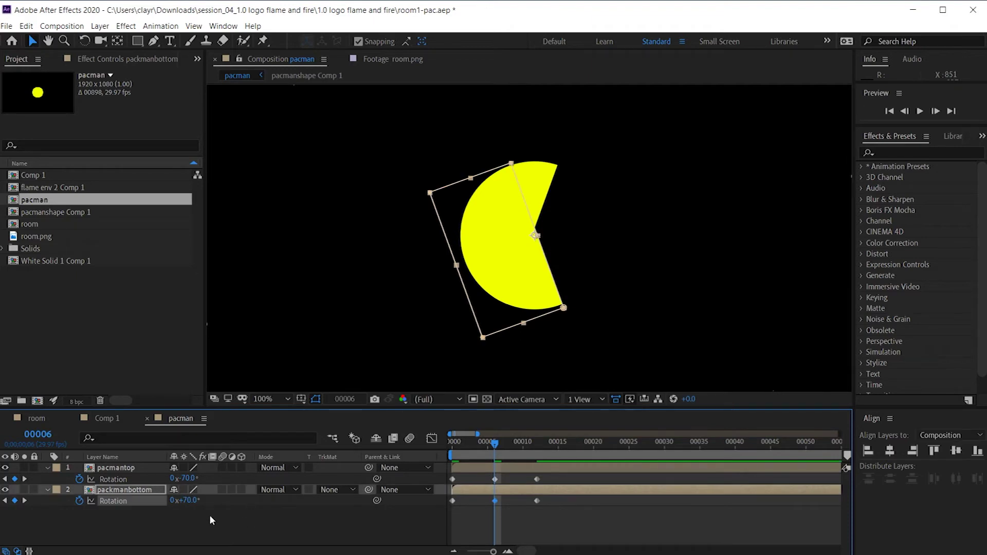
{"action": "left_click", "coordinate": [188, 500]}
{"action": "type", "text": "60"}
{"action": "key", "text": "Return"}
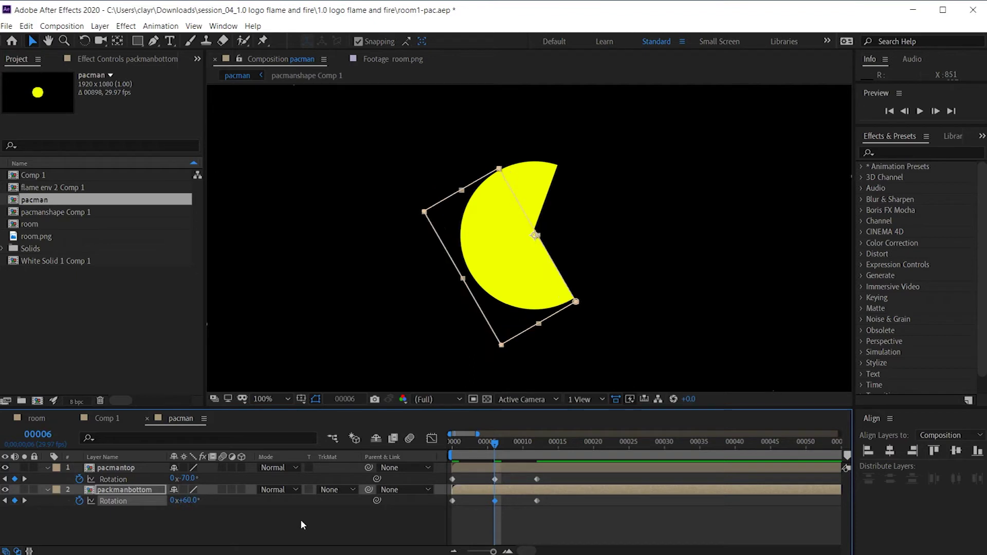
{"action": "left_click", "coordinate": [188, 479]}
{"action": "type", "text": "-60"}
{"action": "key", "text": "Return"}
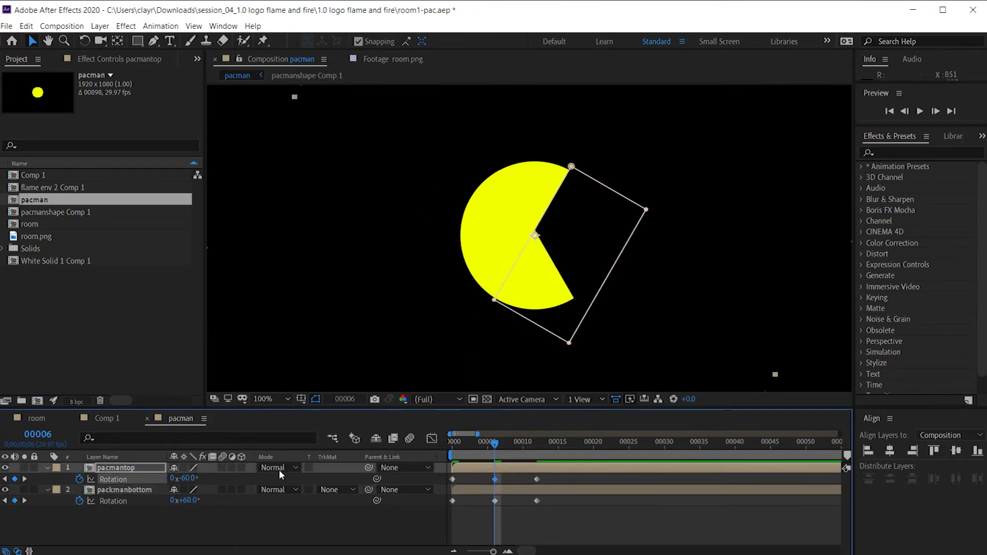
{"action": "key", "text": "space"}
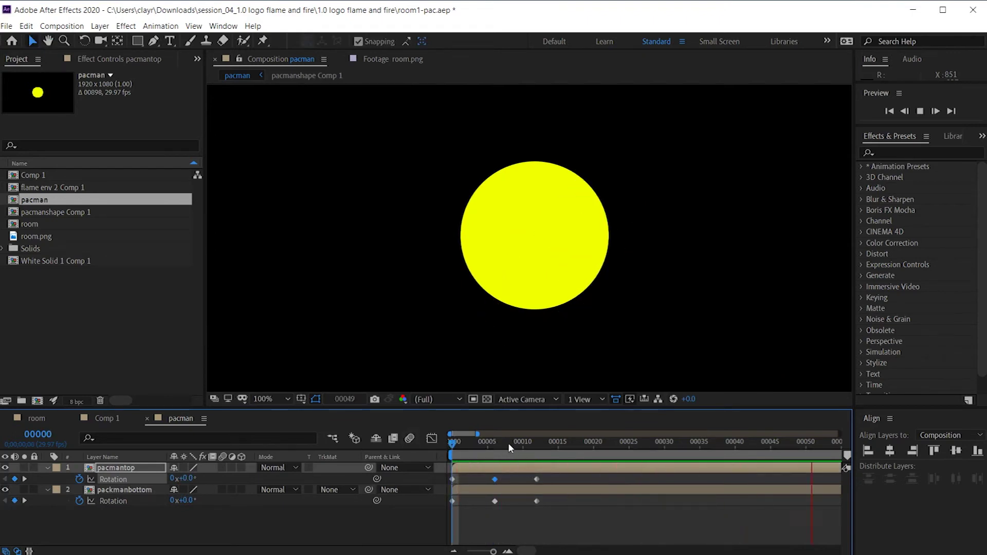
- End the work area at frame 12 and preview the 12-frame mouth cycle
{"action": "left_click", "coordinate": [447, 441]}
{"action": "left_click_drag", "start_coordinate": [447, 441], "coordinate": [536, 443]}
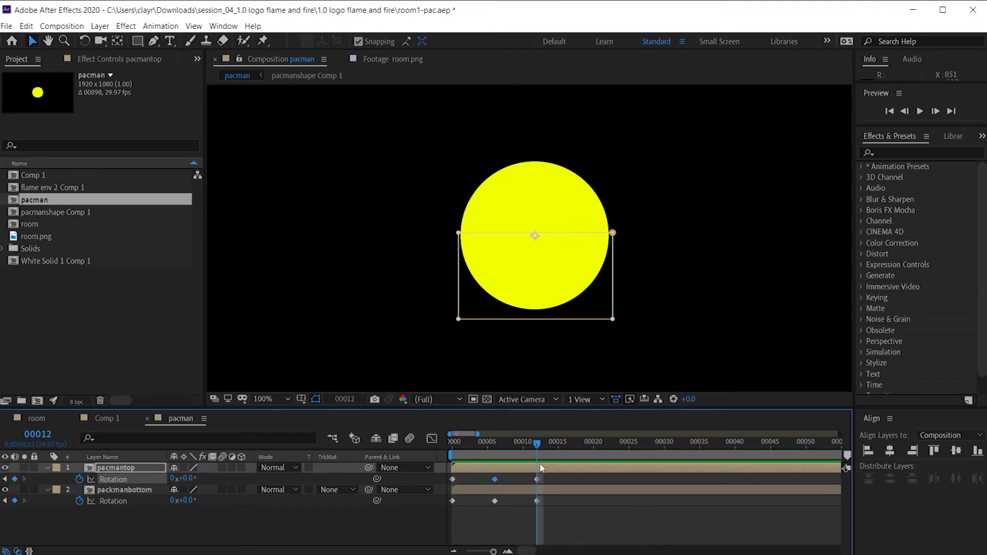
{"action": "key", "text": "n"}
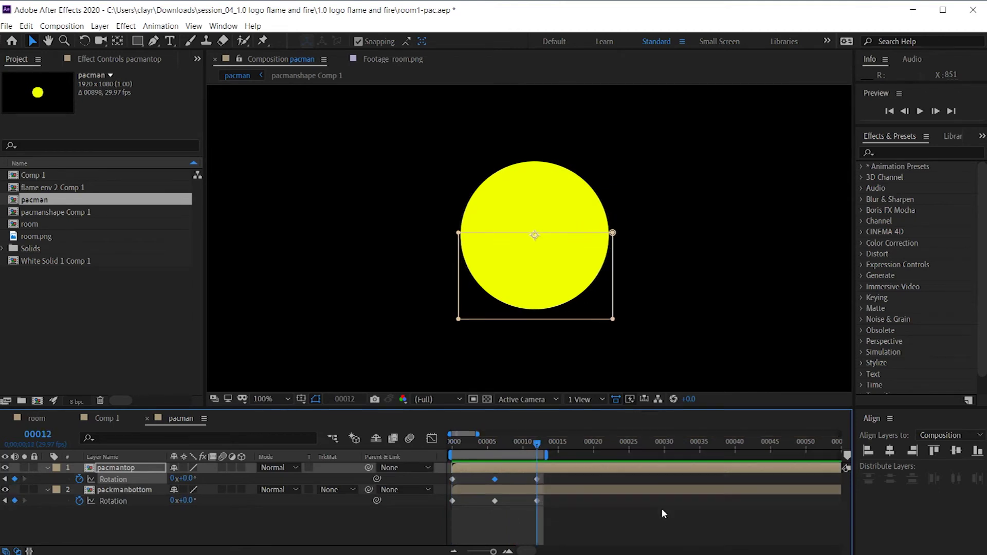
{"action": "key", "text": "space"}
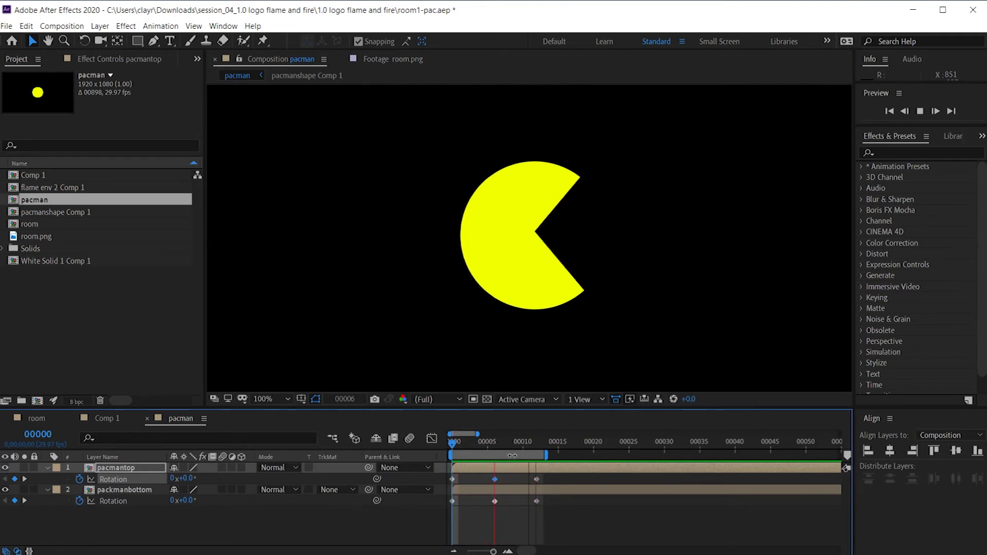
{"action": "key", "text": "space"}
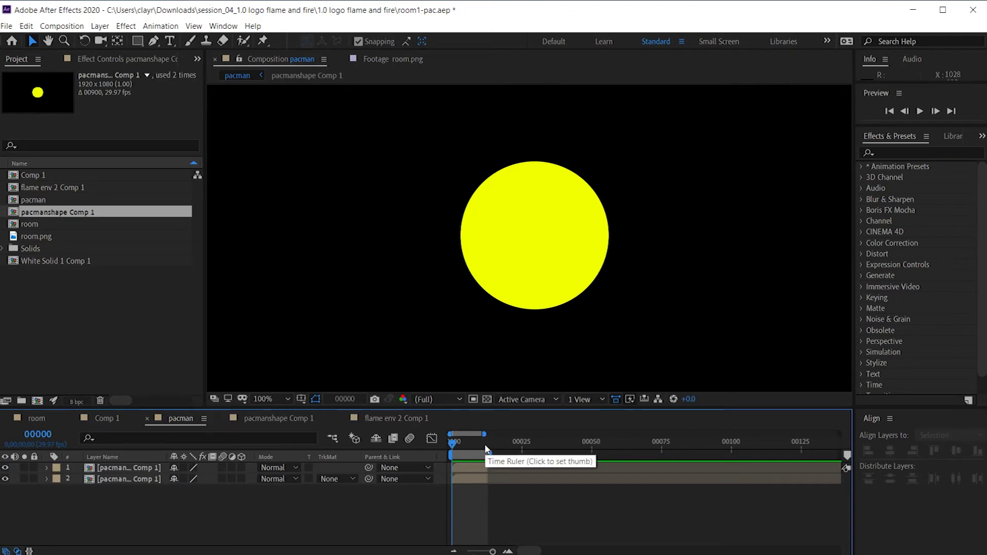
- Shorten the pacman composition's Duration from 1800 to 12 frames and preview it
{"action": "left_click", "coordinate": [485, 444]}
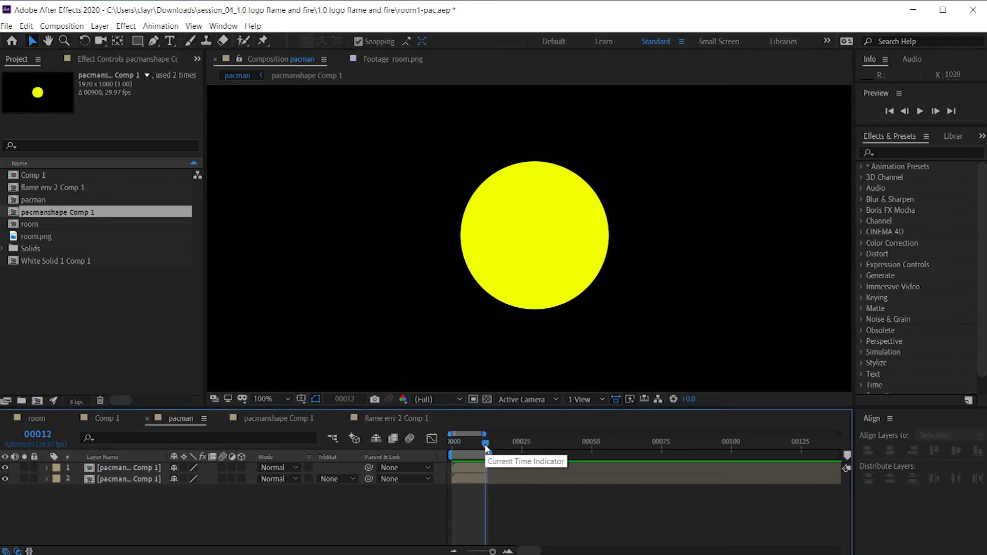
{"action": "key", "text": "space"}
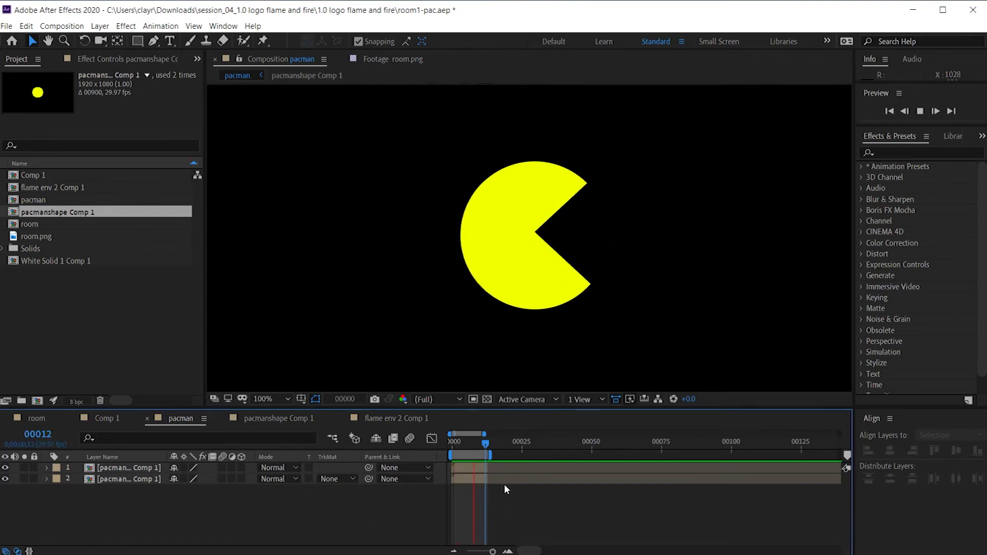
{"action": "key", "text": "space"}
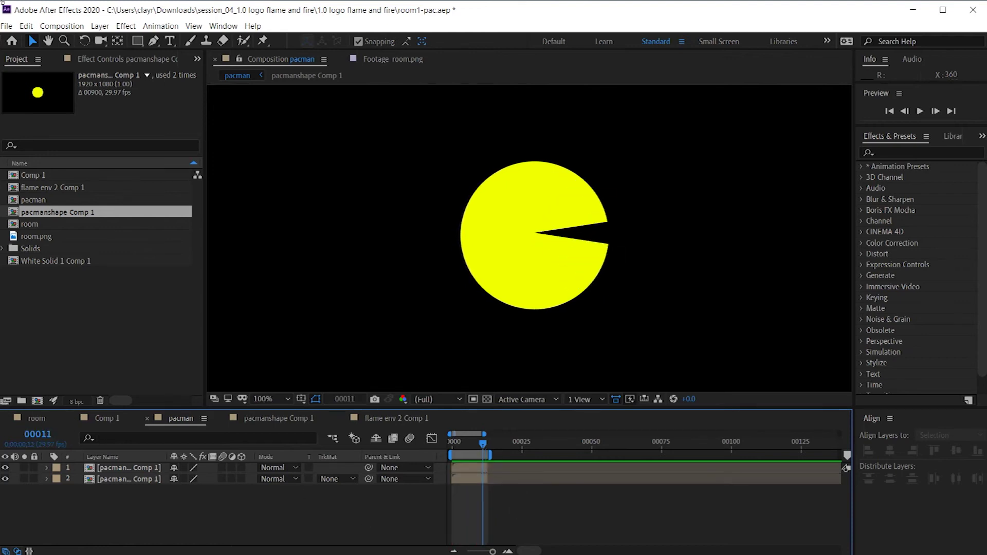
{"action": "left_click", "coordinate": [67, 26]}
{"action": "mouse_move", "coordinate": [103, 166]}
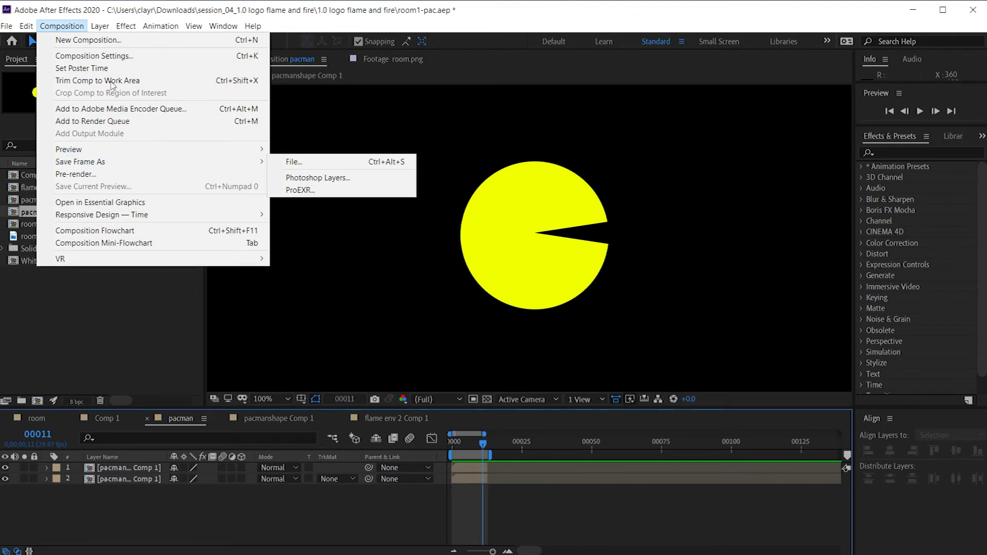
{"action": "left_click", "coordinate": [110, 55]}
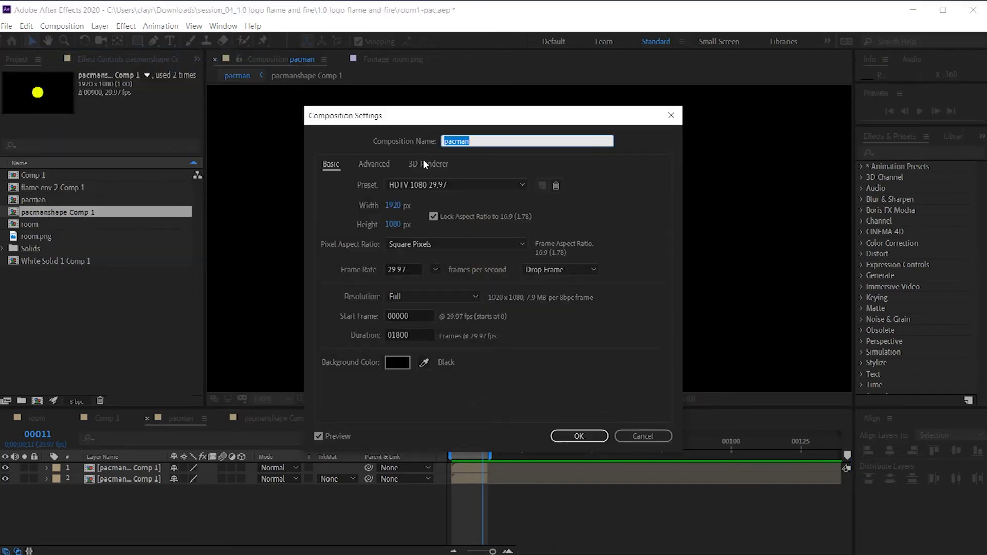
{"action": "left_click", "coordinate": [391, 335]}
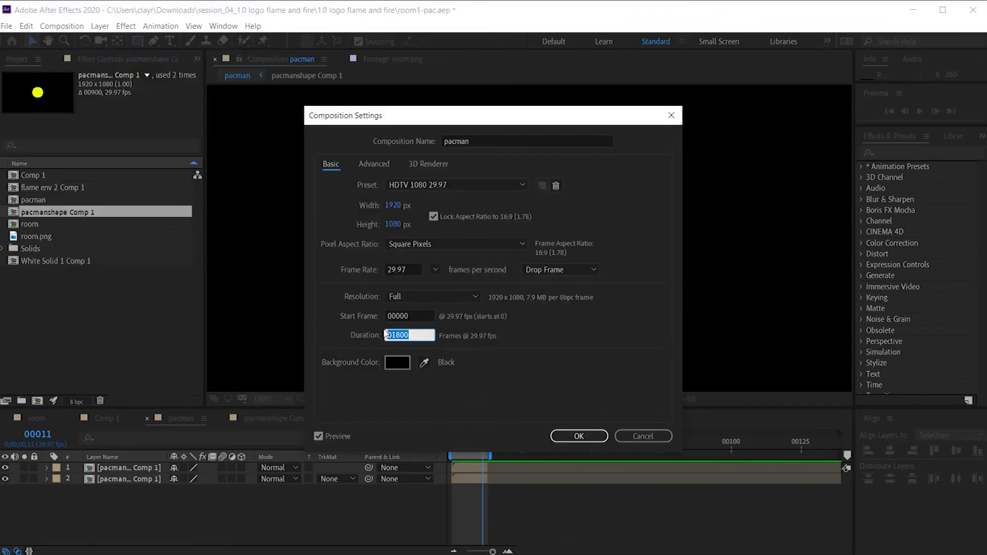
{"action": "type", "text": "12"}
{"action": "key", "text": "Return"}
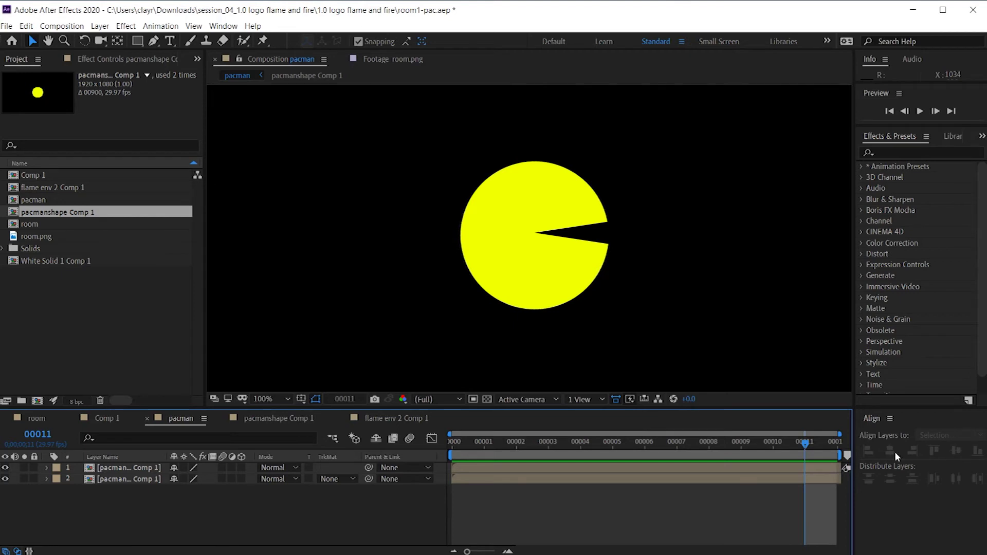
{"action": "left_click_drag", "start_coordinate": [802, 441], "coordinate": [295, 427]}
{"action": "key", "text": "space"}
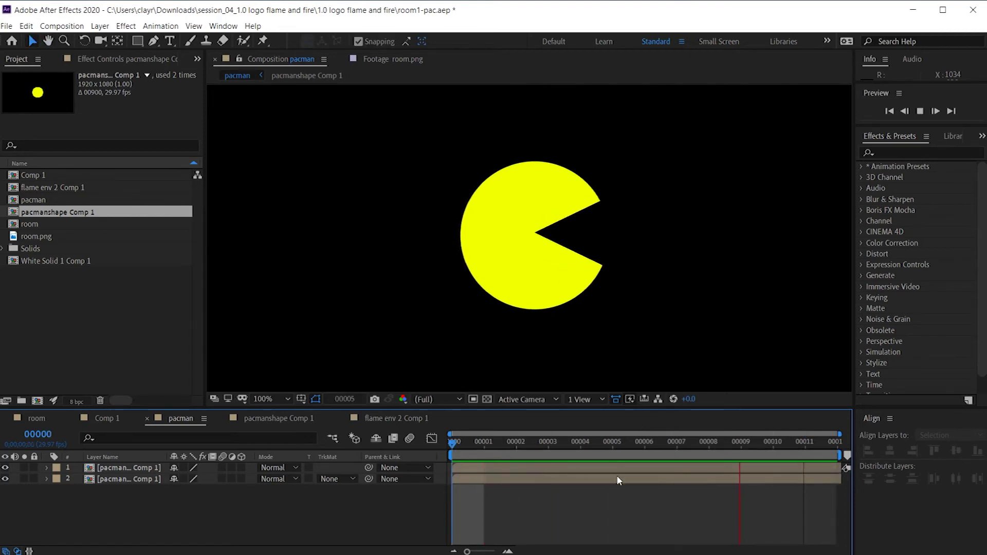
{"action": "left_click", "coordinate": [774, 448]}
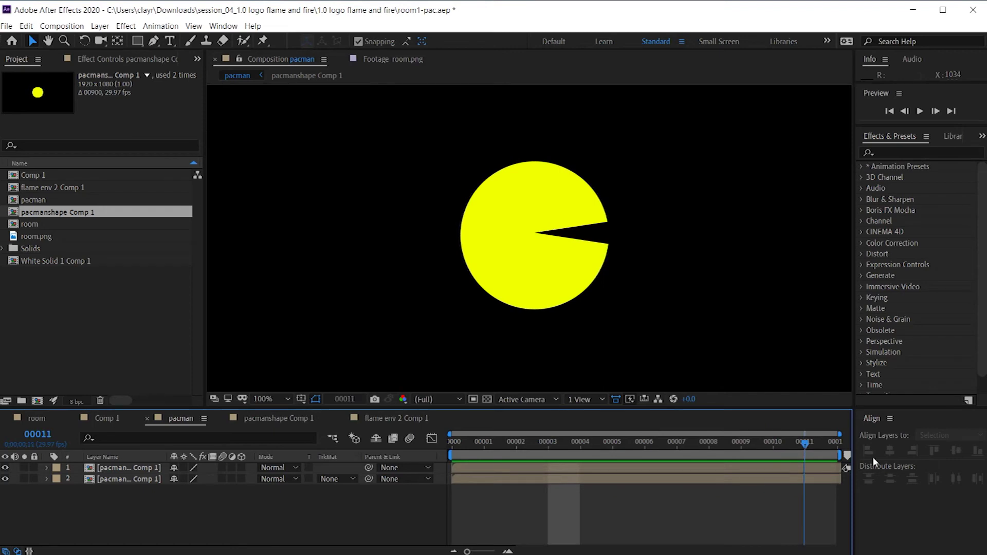
- Scrub the 12-frame pacman comp from frame 11 back to 0 and preview the animation
{"action": "left_click", "coordinate": [807, 448]}
{"action": "left_click_drag", "start_coordinate": [808, 448], "coordinate": [405, 435]}
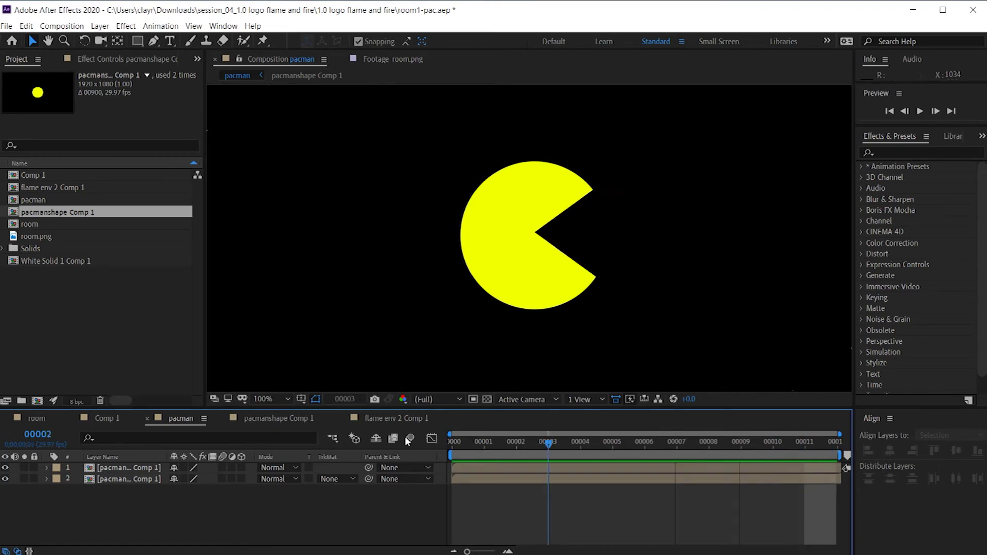
{"action": "key", "text": "space"}
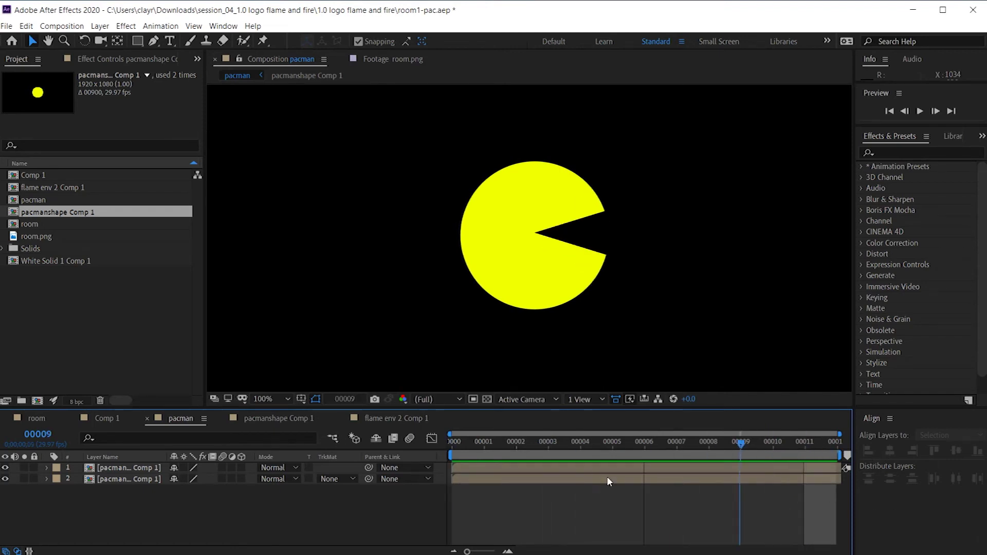
{"action": "key", "text": "space"}
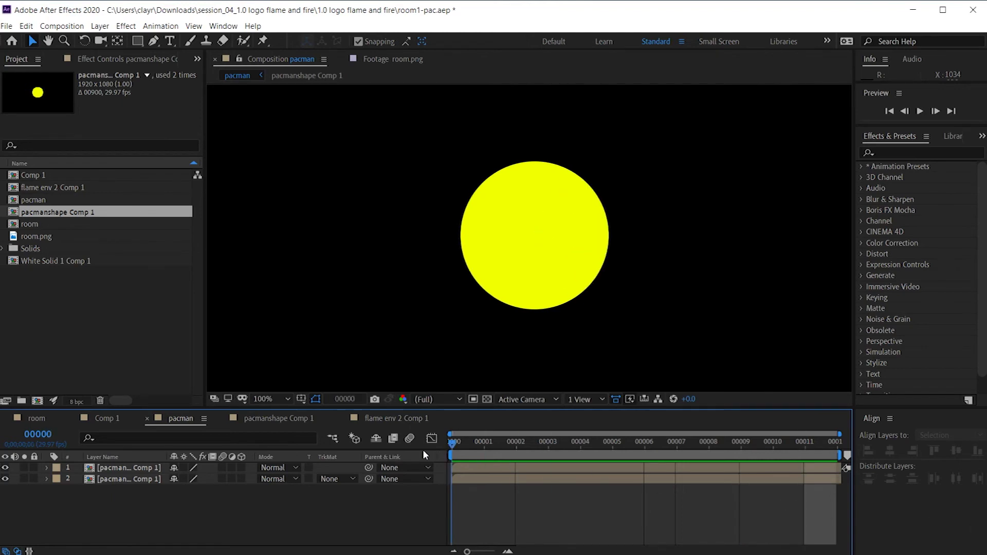
- Select both pacmanshape Comp 1 layers, preview to frame 7, and inspect their Rotation keyframes
{"action": "left_click", "coordinate": [136, 467]}
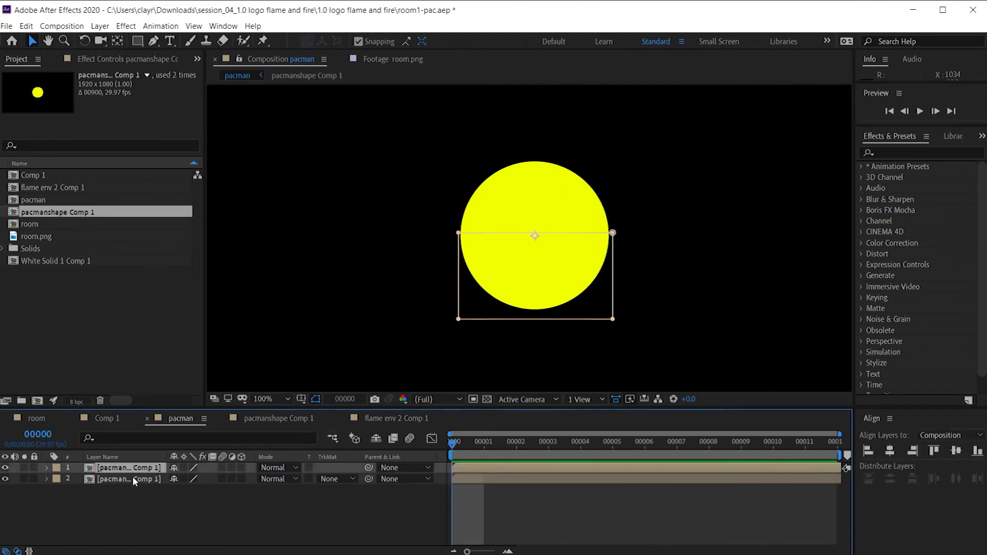
{"action": "left_click", "coordinate": [132, 478], "text": "shift"}
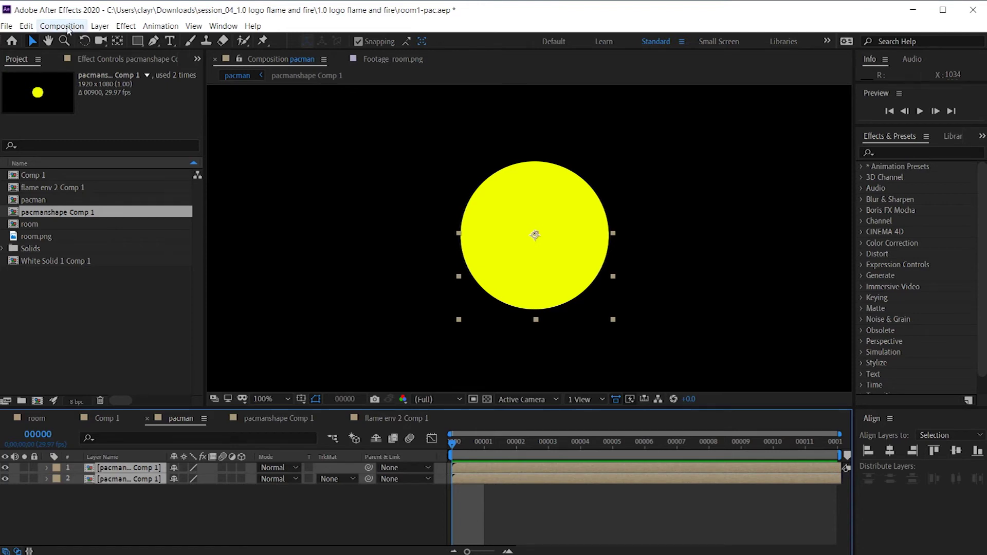
{"action": "key", "text": "space"}
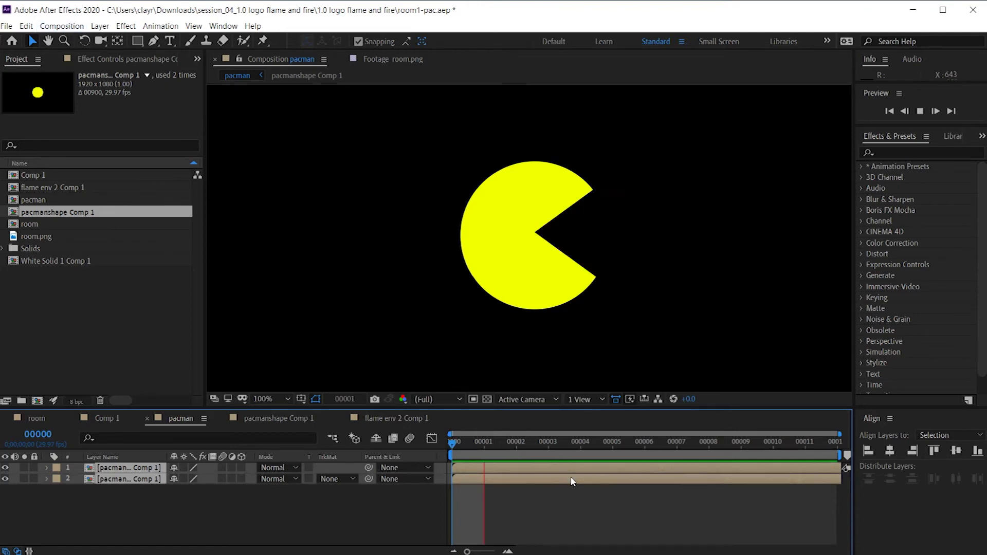
{"action": "key", "text": "space"}
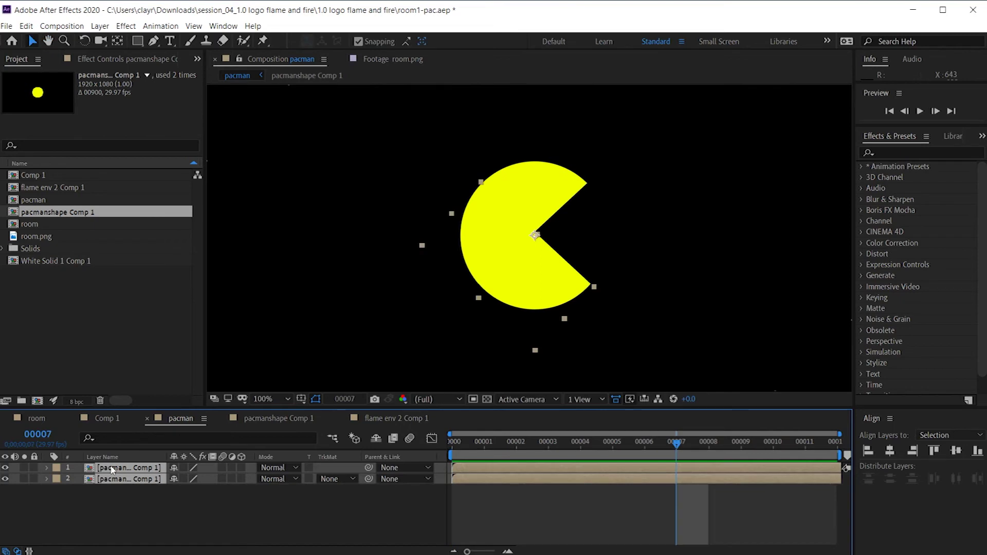
{"action": "key", "text": "u"}
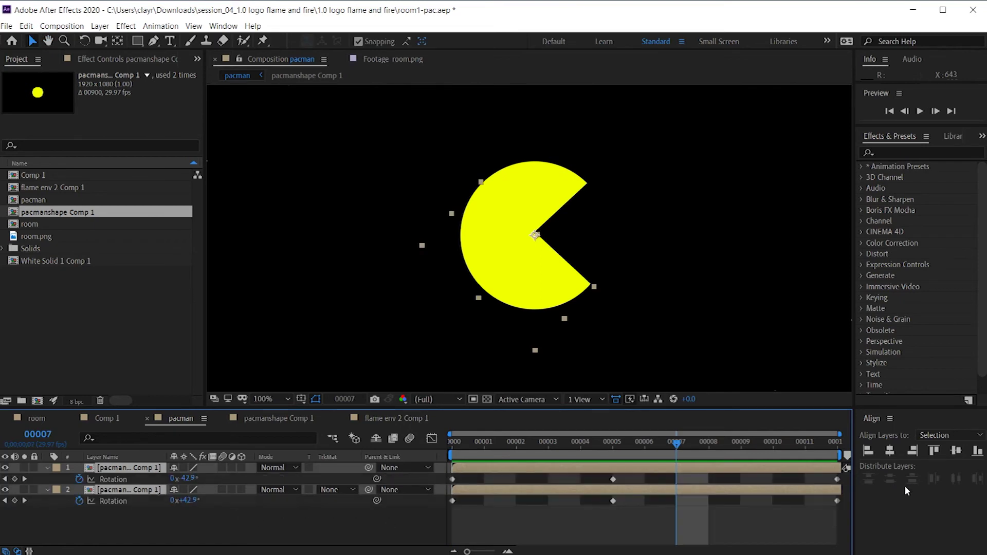
{"action": "key", "text": "u"}
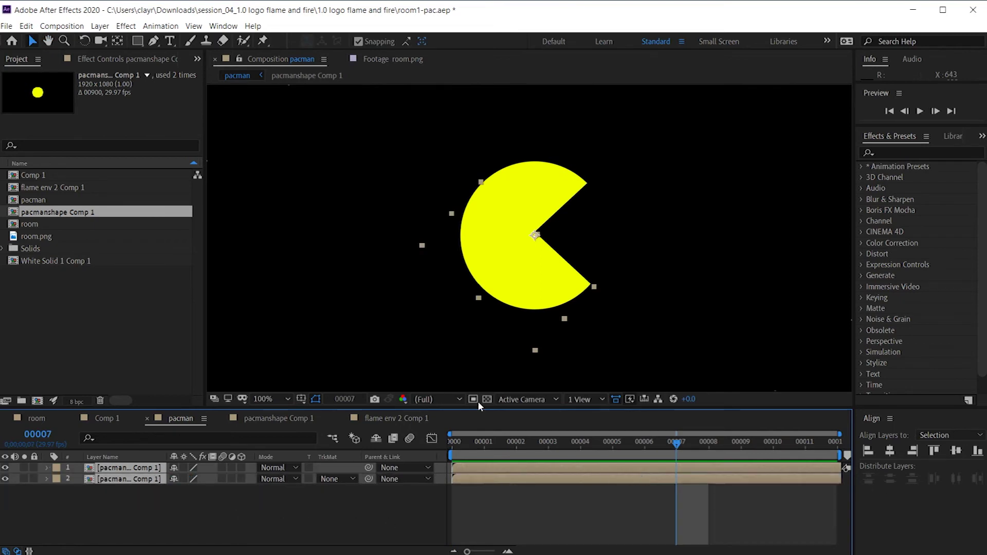
{"action": "left_click", "coordinate": [62, 26]}
{"action": "left_click", "coordinate": [61, 26]}
{"action": "right_click", "coordinate": [137, 469]}
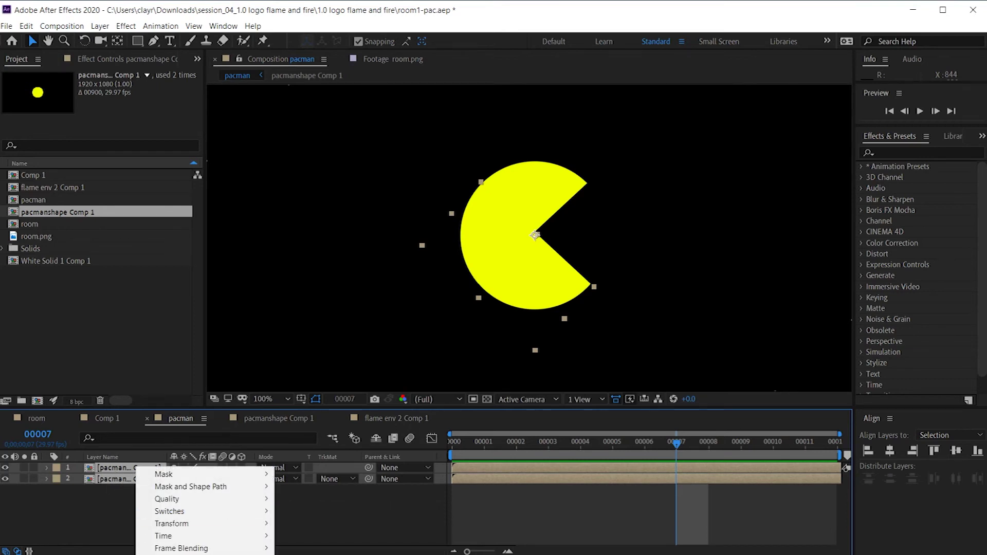
- Pre-compose both Pac-Man layers into a new comp named GobblingPacman with Ctrl+Shift+C
{"action": "key", "text": "ctrl+shift+c"}
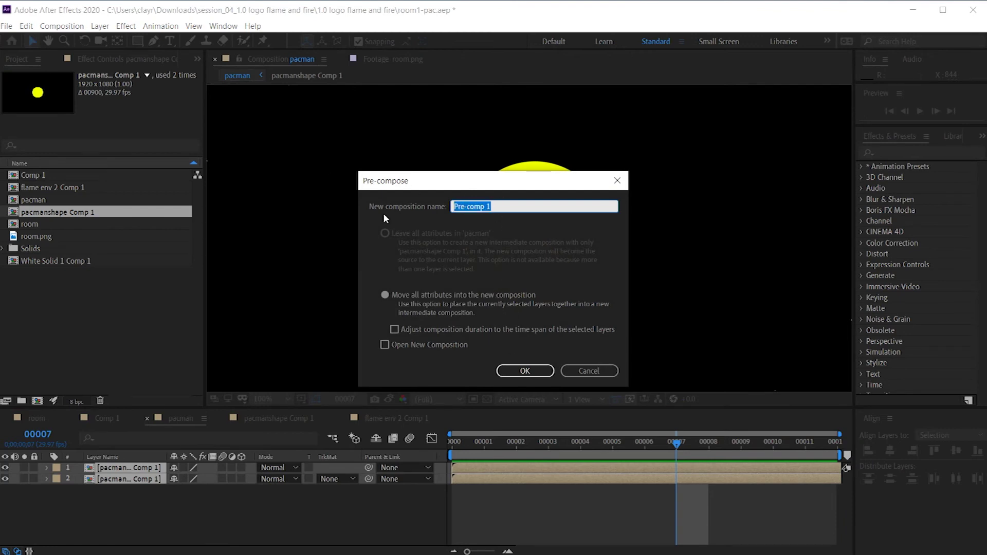
{"action": "type", "text": "GobblingPacman"}
{"action": "left_click", "coordinate": [525, 370]}
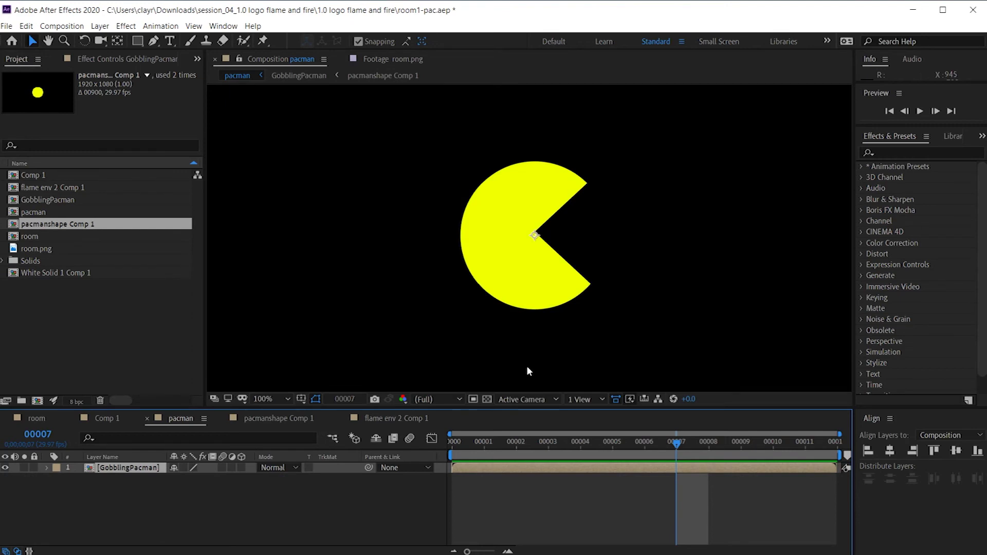
- Scrub and preview the GobblingPacman mouth animation, then return to the first frame
{"action": "left_click_drag", "start_coordinate": [676, 446], "coordinate": [804, 463]}
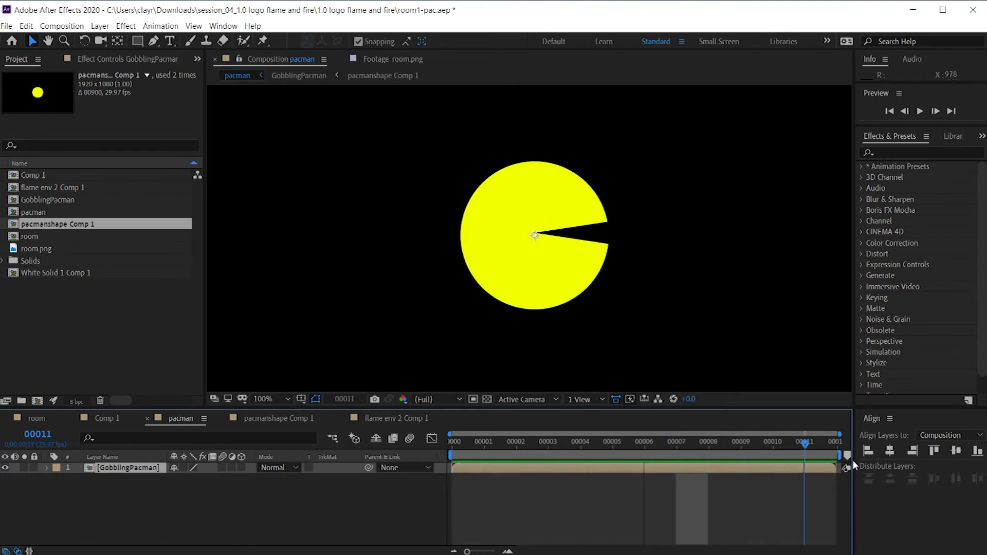
{"action": "key", "text": "space"}
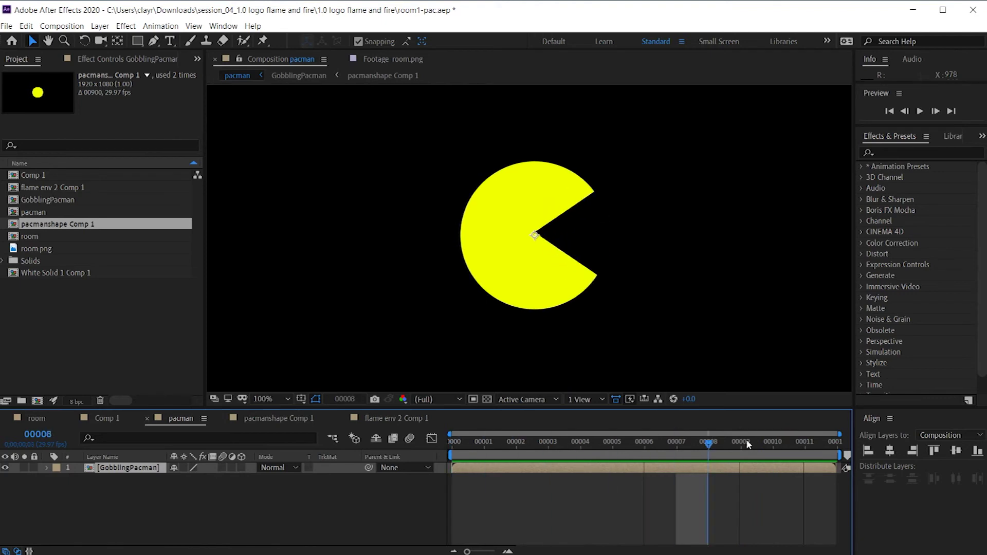
{"action": "key", "text": "space"}
{"action": "left_click_drag", "start_coordinate": [805, 445], "coordinate": [421, 451]}
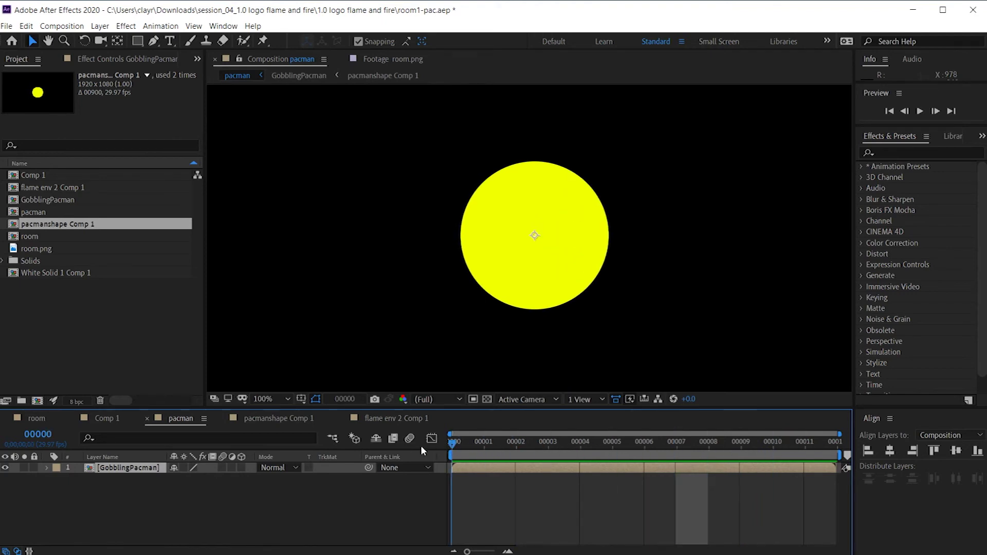
- Change the pacman composition's Duration from 12 to 900 frames and preview it
{"action": "key", "text": "space"}
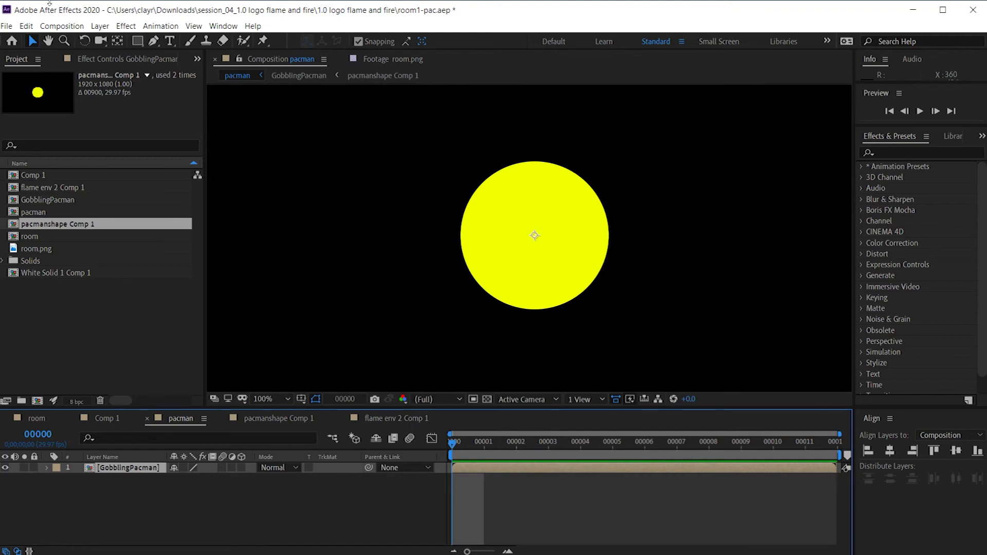
{"action": "left_click", "coordinate": [81, 27]}
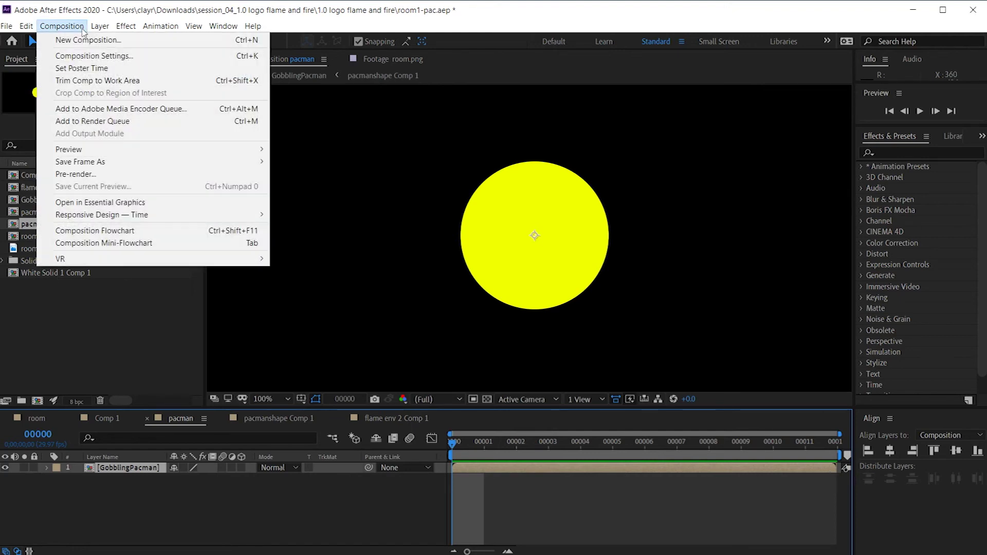
{"action": "left_click", "coordinate": [94, 56]}
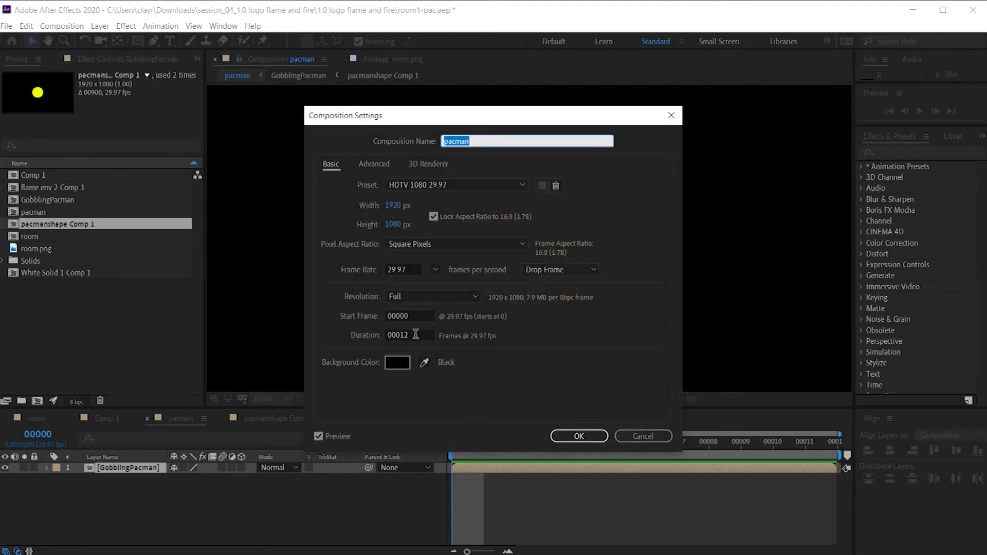
{"action": "double_click", "coordinate": [415, 335]}
{"action": "type", "text": "900"}
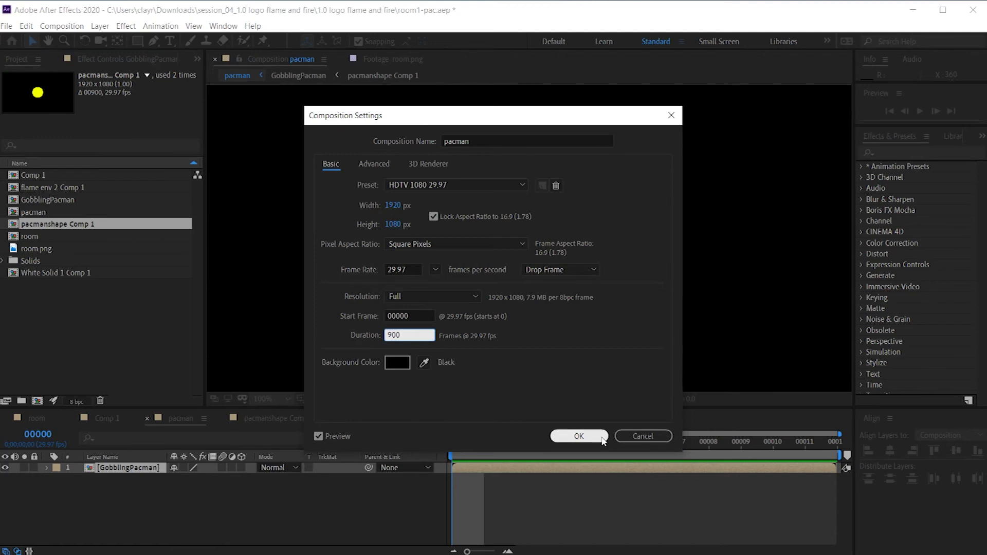
{"action": "left_click", "coordinate": [566, 436]}
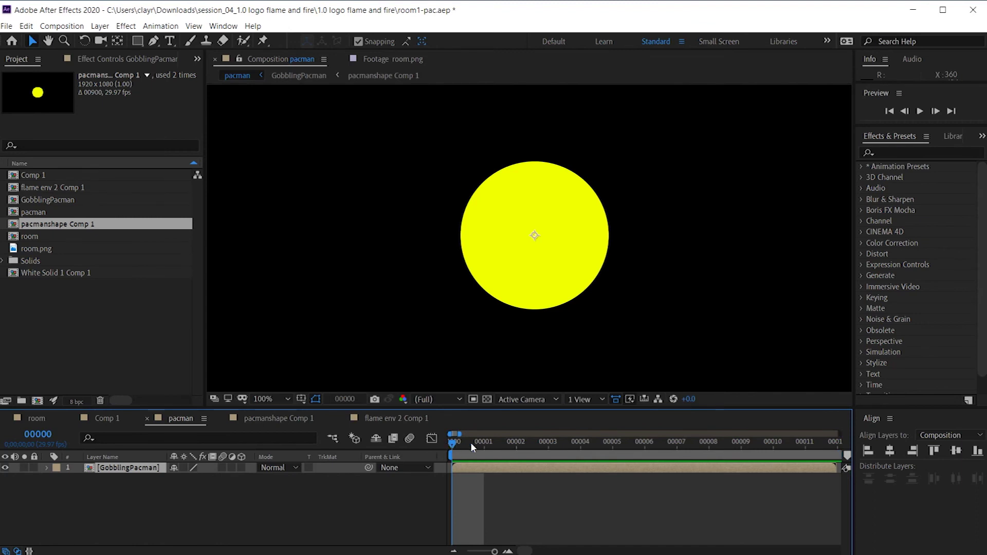
{"action": "key", "text": "space"}
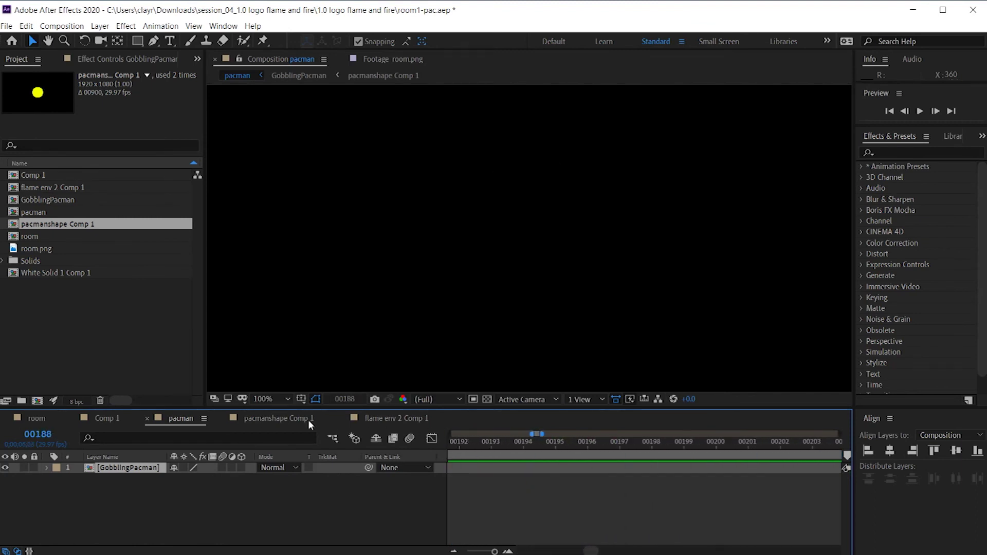
{"action": "key", "text": "space"}
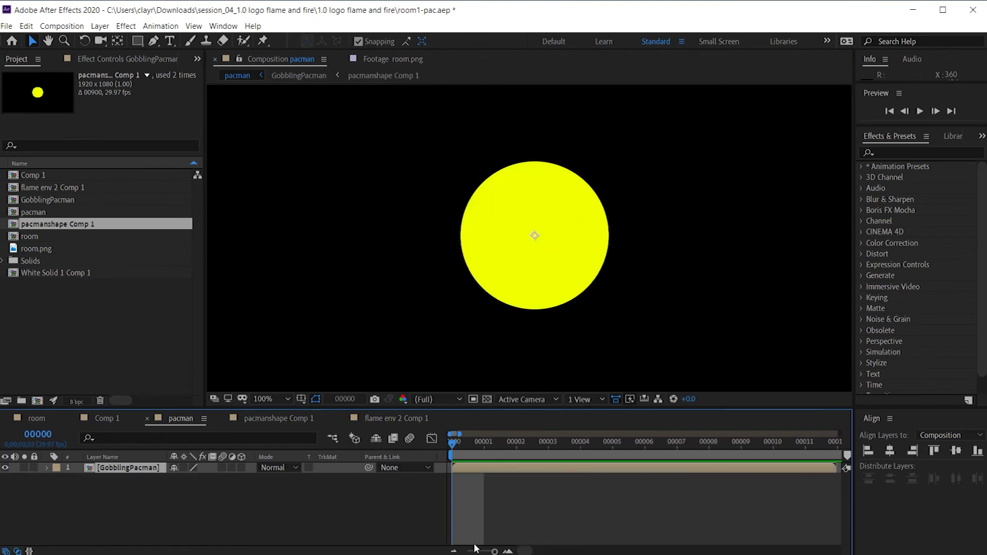
{"action": "left_click_drag", "start_coordinate": [495, 552], "coordinate": [491, 553]}
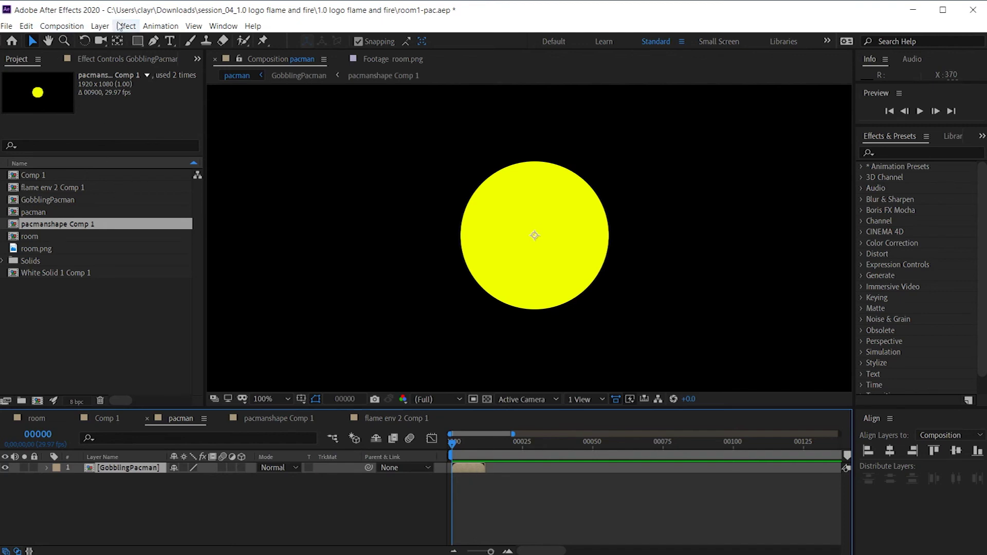
{"action": "left_click", "coordinate": [100, 26]}
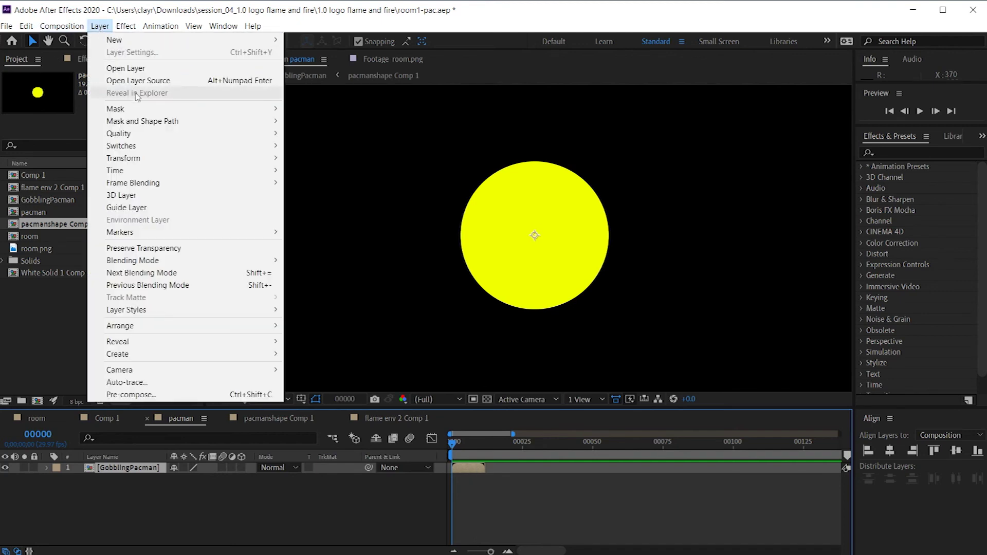
- Enable Time Remapping on the GobblingPacman layer
{"action": "mouse_move", "coordinate": [148, 122]}
{"action": "mouse_move", "coordinate": [155, 172]}
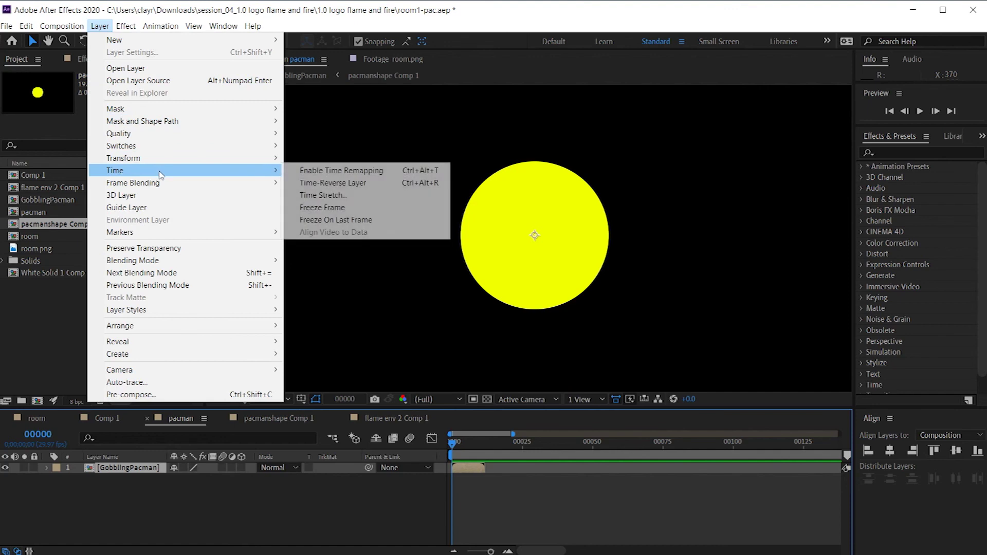
{"action": "left_click", "coordinate": [329, 174]}
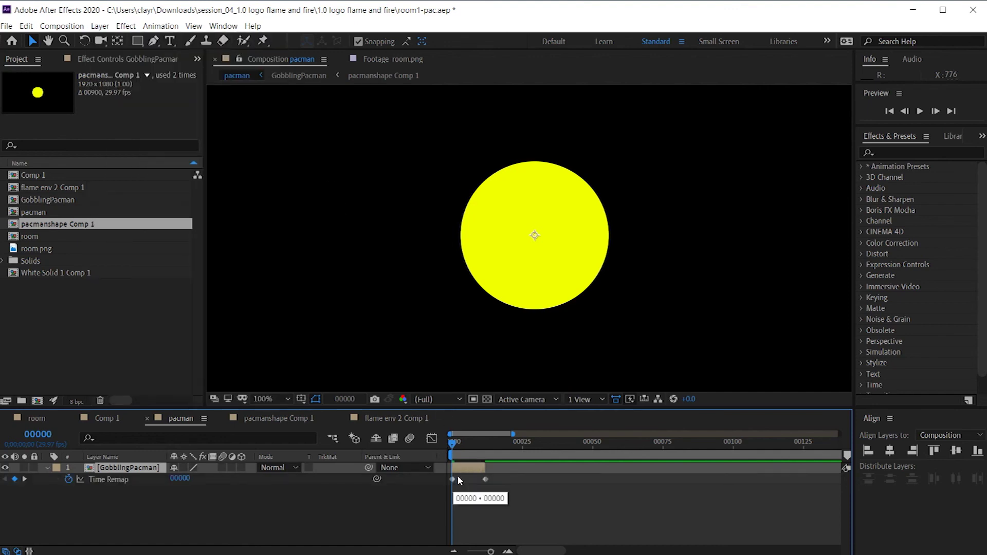
- Extend the GobblingPacman layer to the comp's last frame, 00899, using Alt+]
{"action": "left_click_drag", "start_coordinate": [454, 449], "coordinate": [426, 446]}
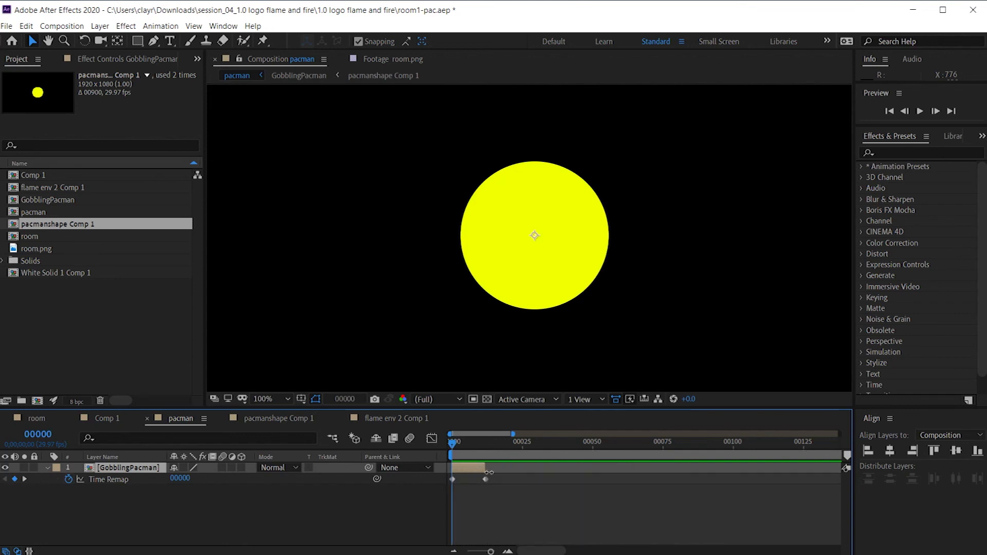
{"action": "left_click_drag", "start_coordinate": [484, 469], "coordinate": [681, 467]}
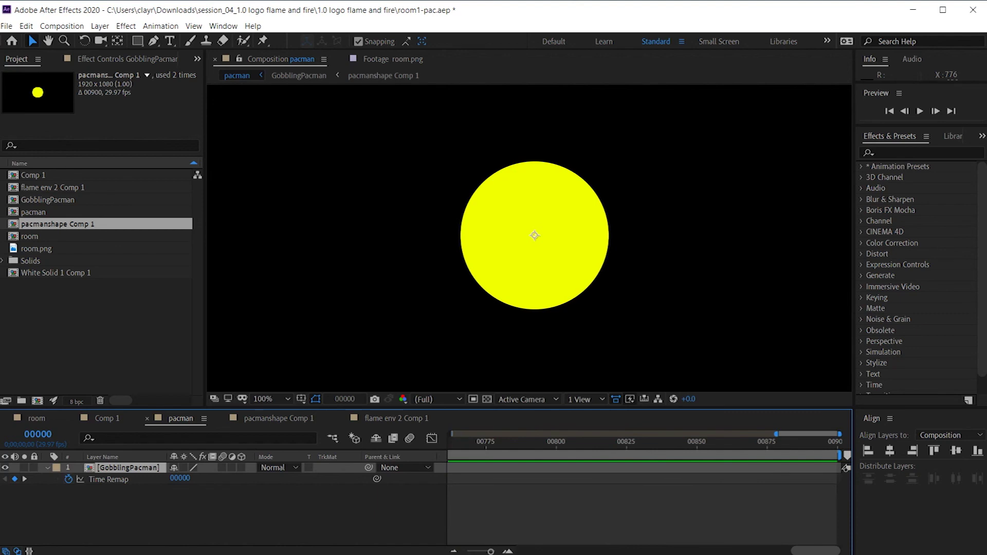
{"action": "left_click_drag", "start_coordinate": [831, 449], "coordinate": [850, 450]}
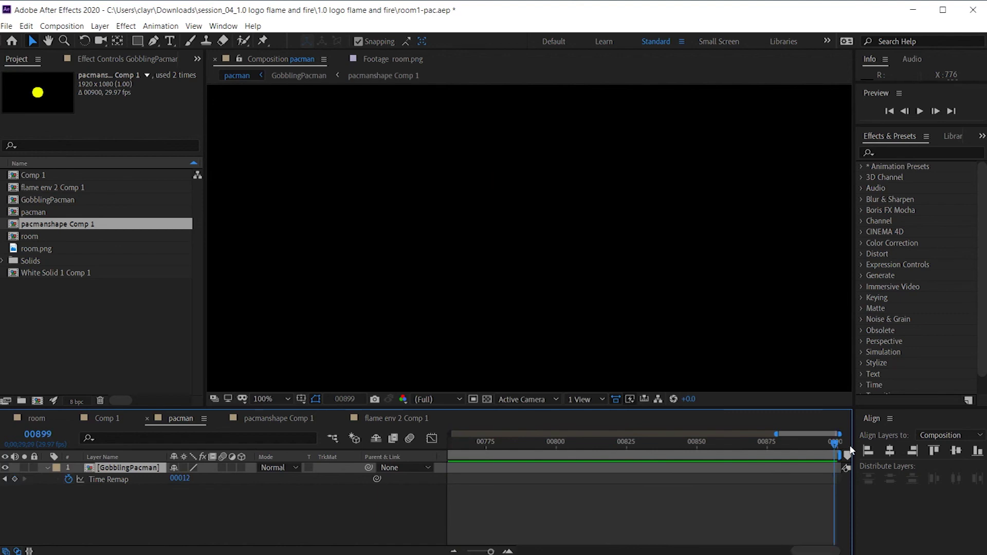
{"action": "key", "text": "alt+bracketright"}
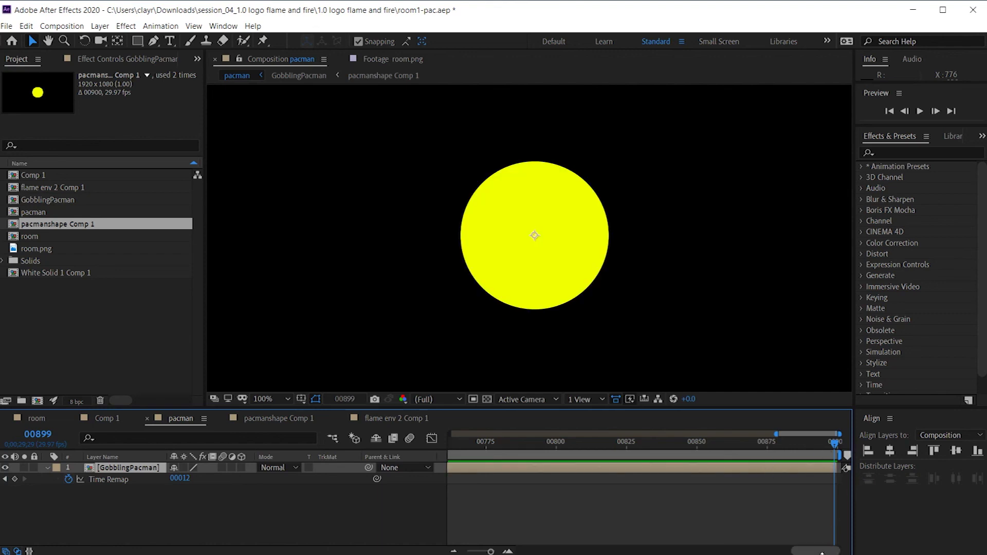
- Preview the animation from the start and stop at frame 12 with the mouth open
{"action": "left_click_drag", "start_coordinate": [813, 552], "coordinate": [391, 514]}
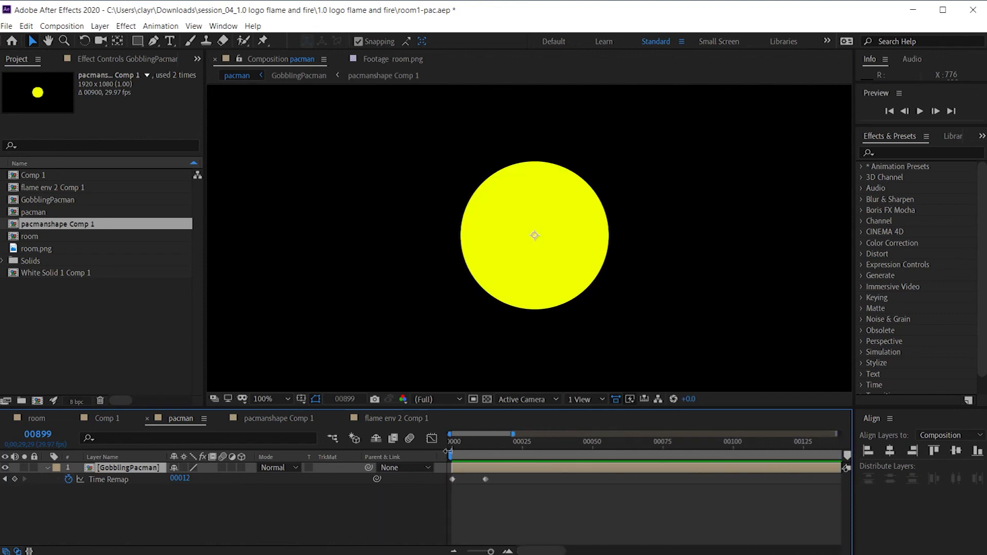
{"action": "left_click_drag", "start_coordinate": [462, 445], "coordinate": [442, 443]}
{"action": "key", "text": "space"}
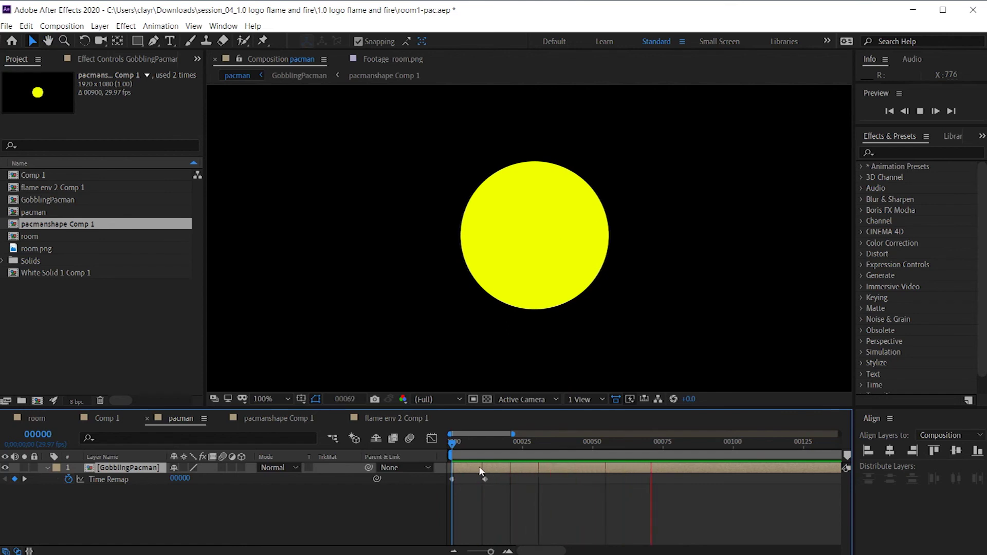
{"action": "left_click_drag", "start_coordinate": [456, 445], "coordinate": [488, 454]}
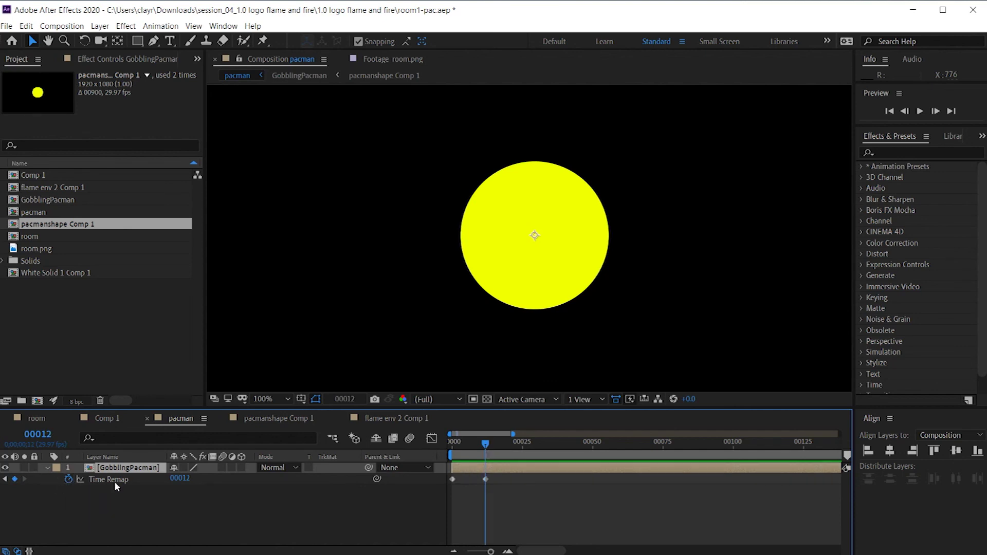
{"action": "left_click", "coordinate": [70, 481], "text": "alt"}
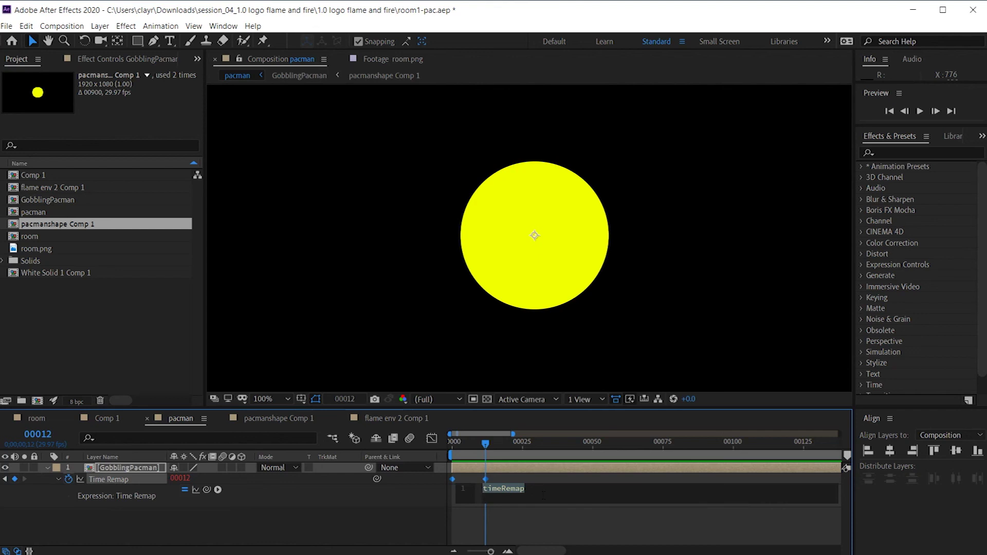
- Enter loopOut(); as the Time Remap expression and preview the repeating chomp
{"action": "type", "text": "lo"}
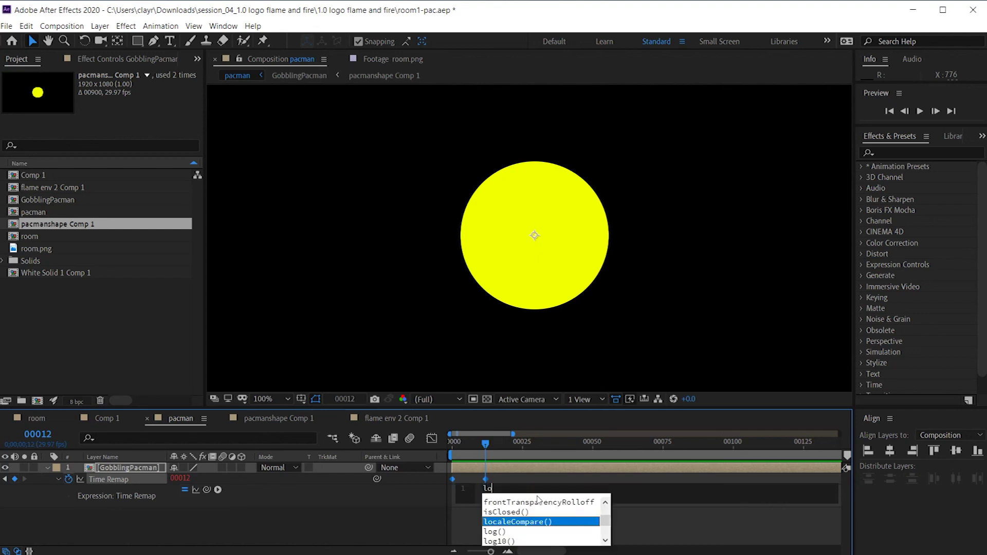
{"action": "type", "text": "op"}
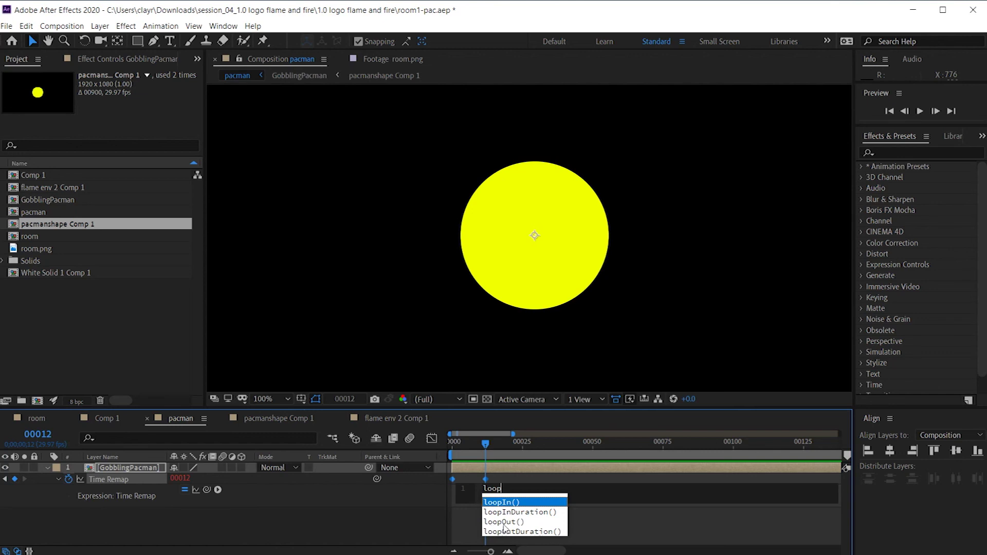
{"action": "left_click", "coordinate": [506, 524]}
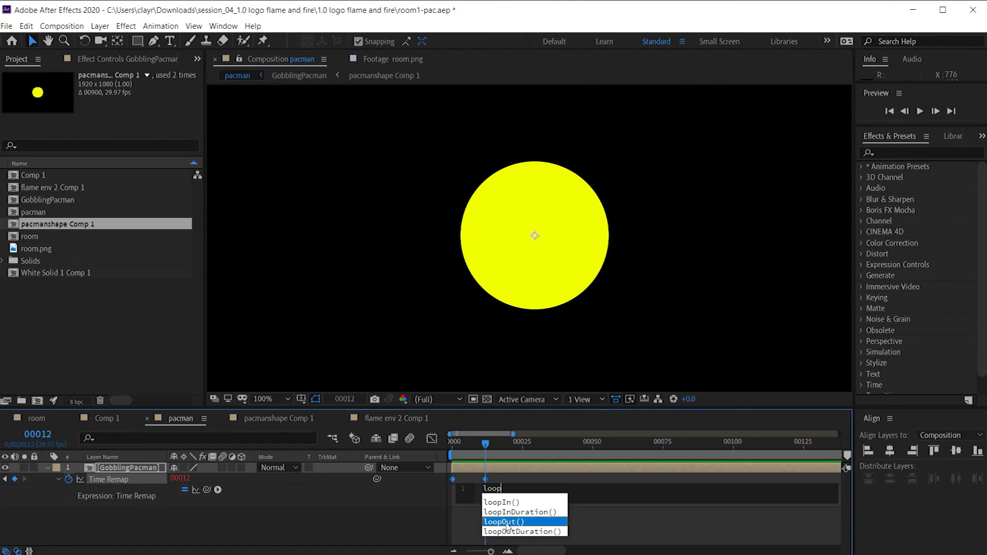
{"action": "double_click", "coordinate": [506, 523]}
{"action": "key", "text": "Right"}
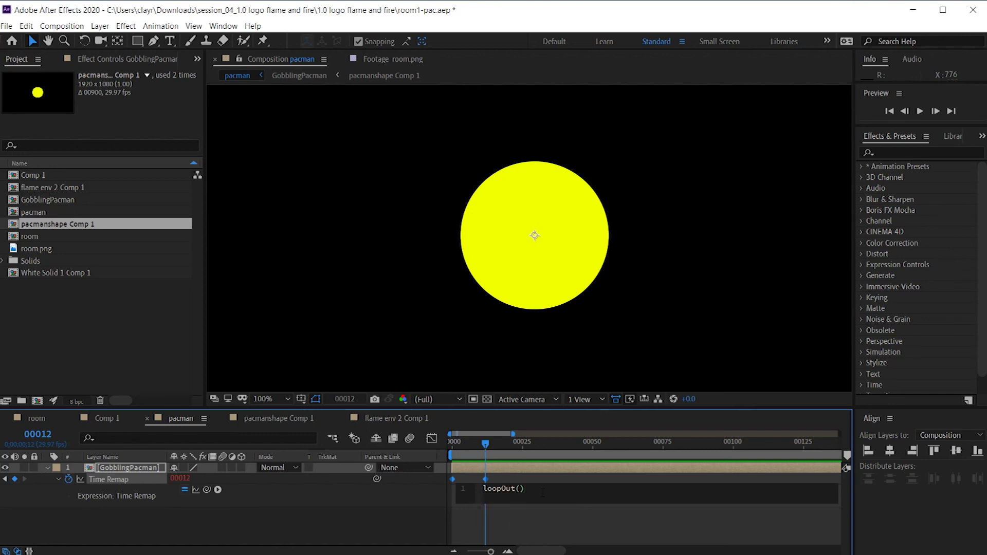
{"action": "type", "text": ";"}
{"action": "left_click", "coordinate": [663, 537]}
{"action": "key", "text": "space"}
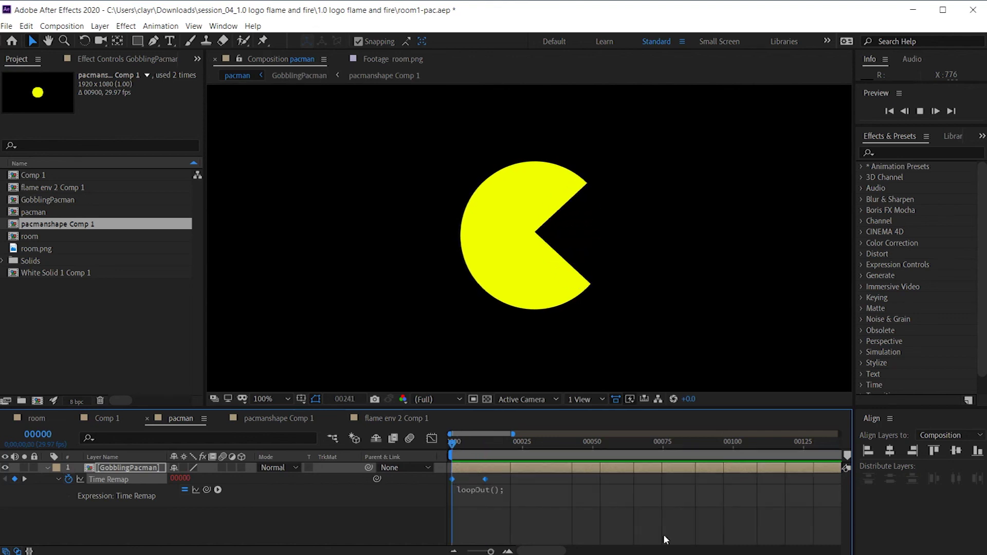